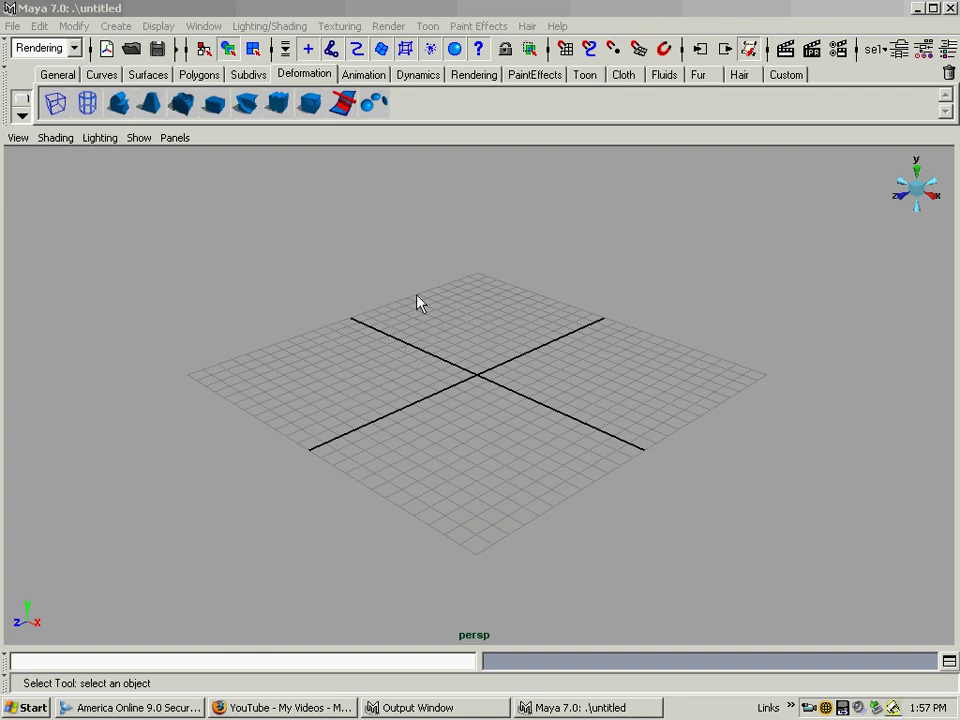
pyautogui.click(421, 306)
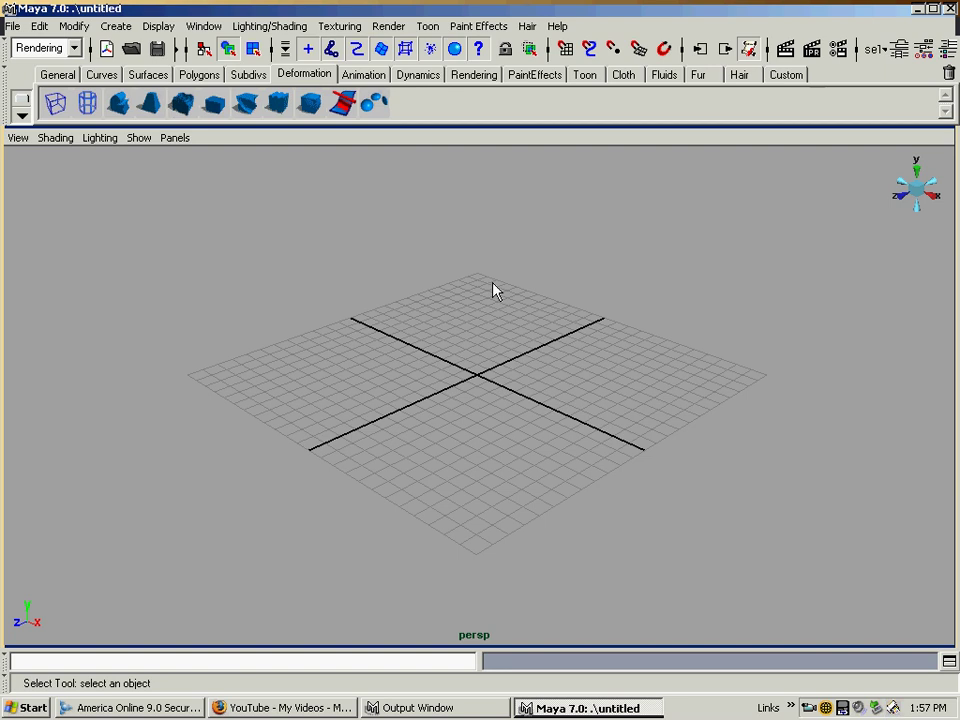
pyautogui.keyDown('alt'); pyautogui.moveTo(570, 326); pyautogui.dragTo(558, 355, button='middle'); pyautogui.keyUp('alt')
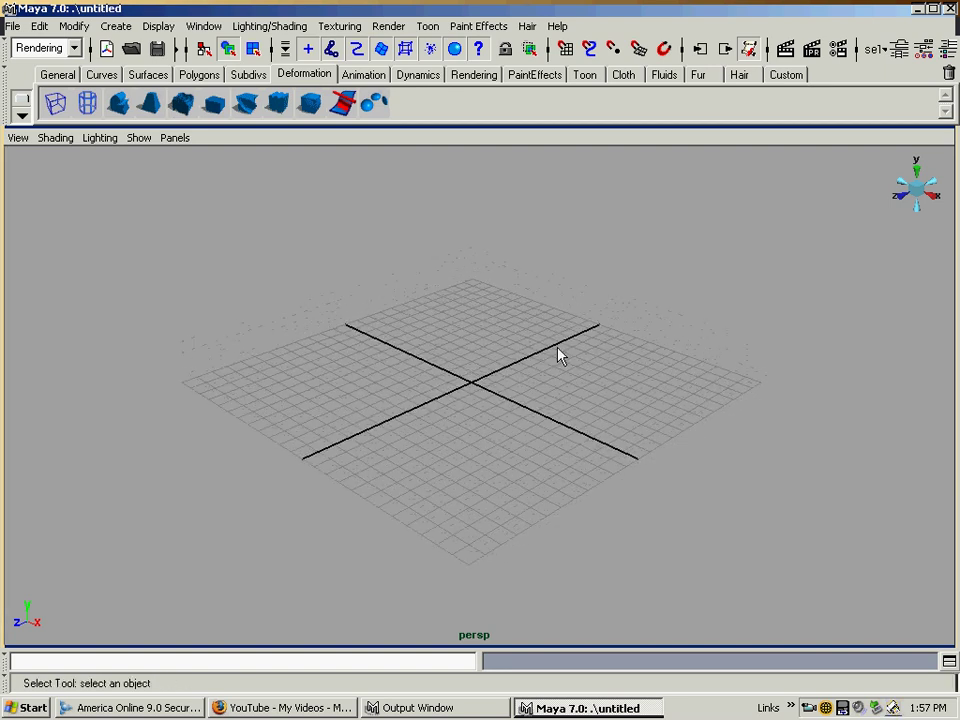
pyautogui.moveTo(558, 355)
pyautogui.keyDown('alt'); pyautogui.mouseDown()
pyautogui.moveTo(581, 343)
pyautogui.moveTo(454, 354)
pyautogui.moveTo(373, 339)
pyautogui.moveTo(515, 346)
pyautogui.moveTo(566, 338)
pyautogui.mouseUp(); pyautogui.keyUp('alt')
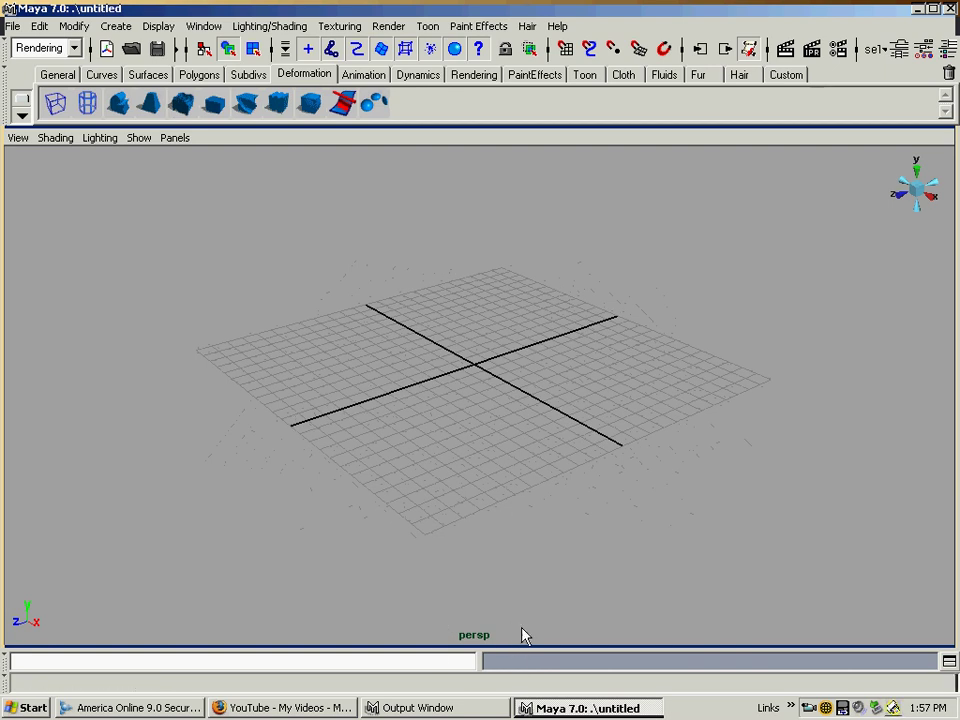
# Show the scene through the persp camera and review the available orthographic views.
pyautogui.click(176, 140)
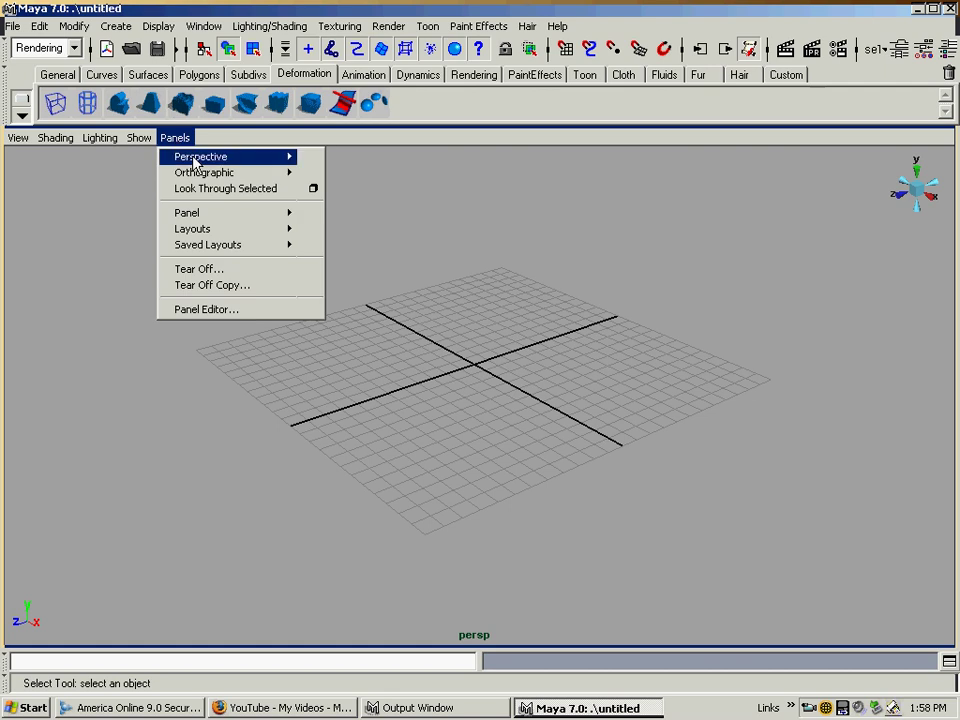
pyautogui.moveTo(194, 162)
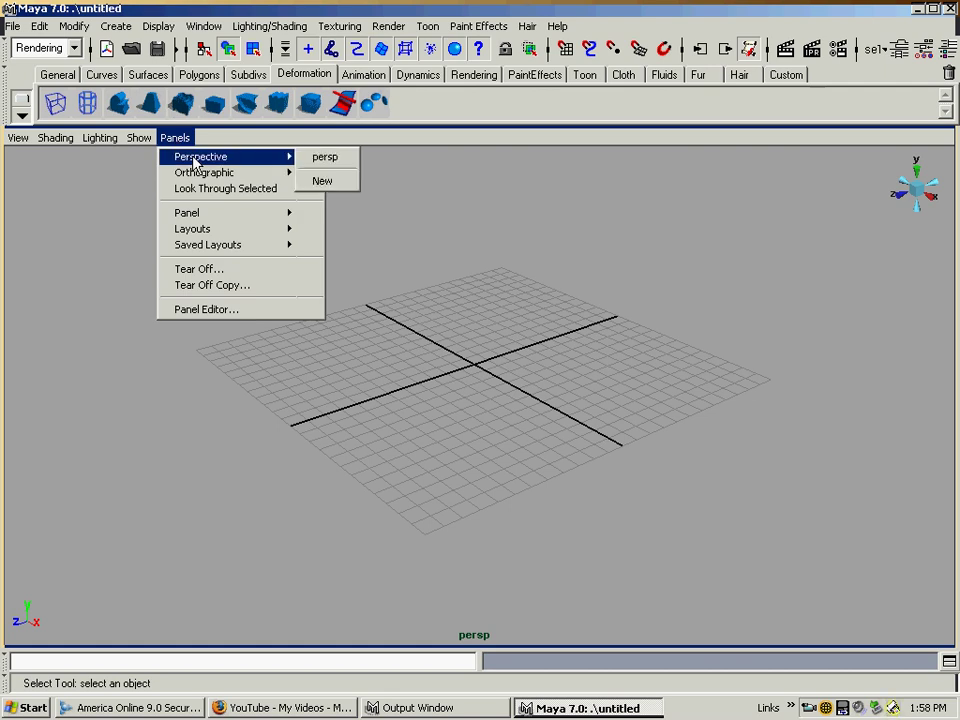
pyautogui.click(324, 160)
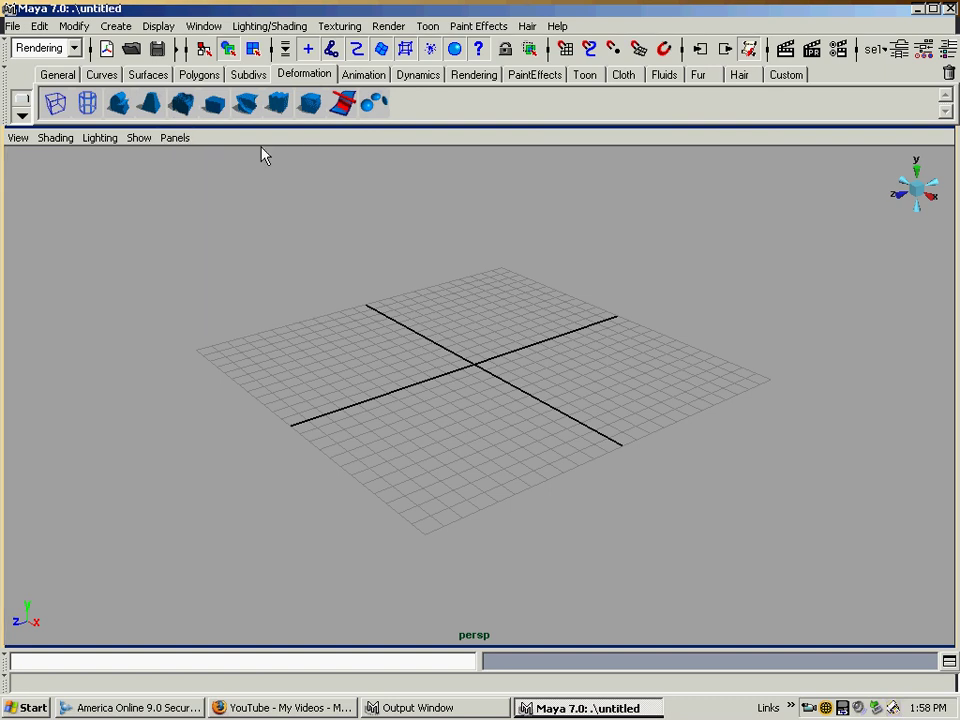
pyautogui.click(178, 139)
pyautogui.moveTo(306, 178)
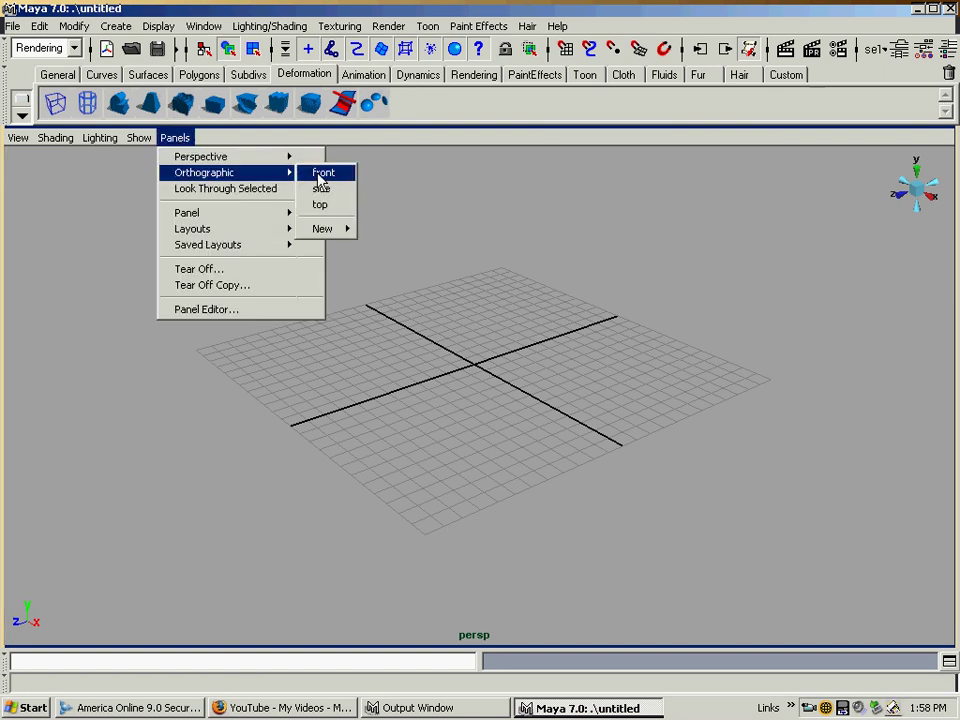
pyautogui.click(464, 219)
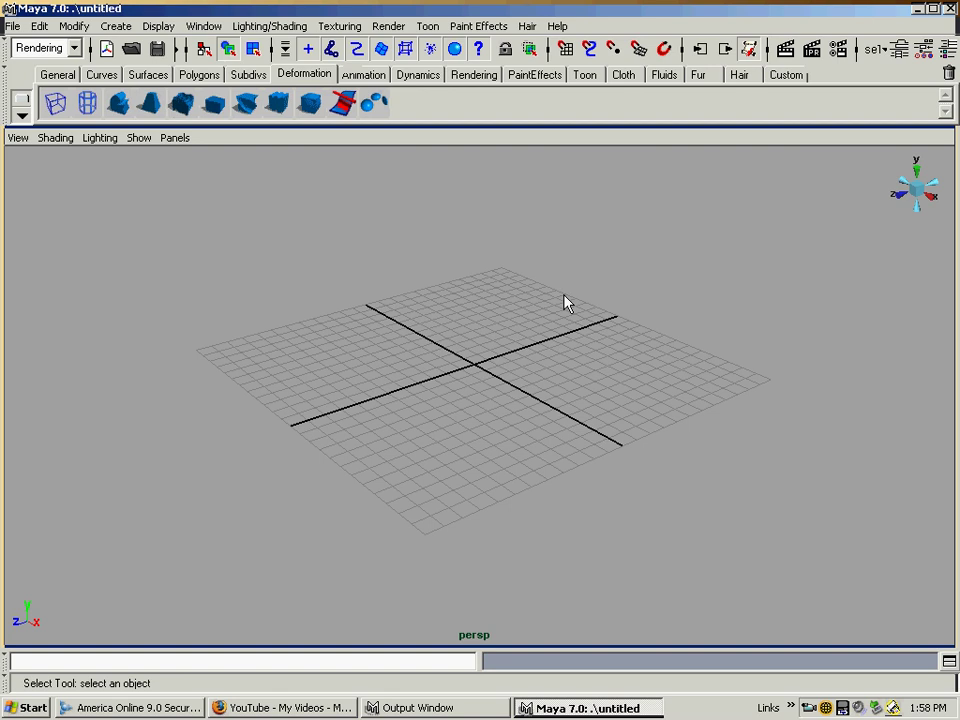
# Switch to the four-view layout, view the top view at full size, and return to the full-size perspective view.
pyautogui.press('space')
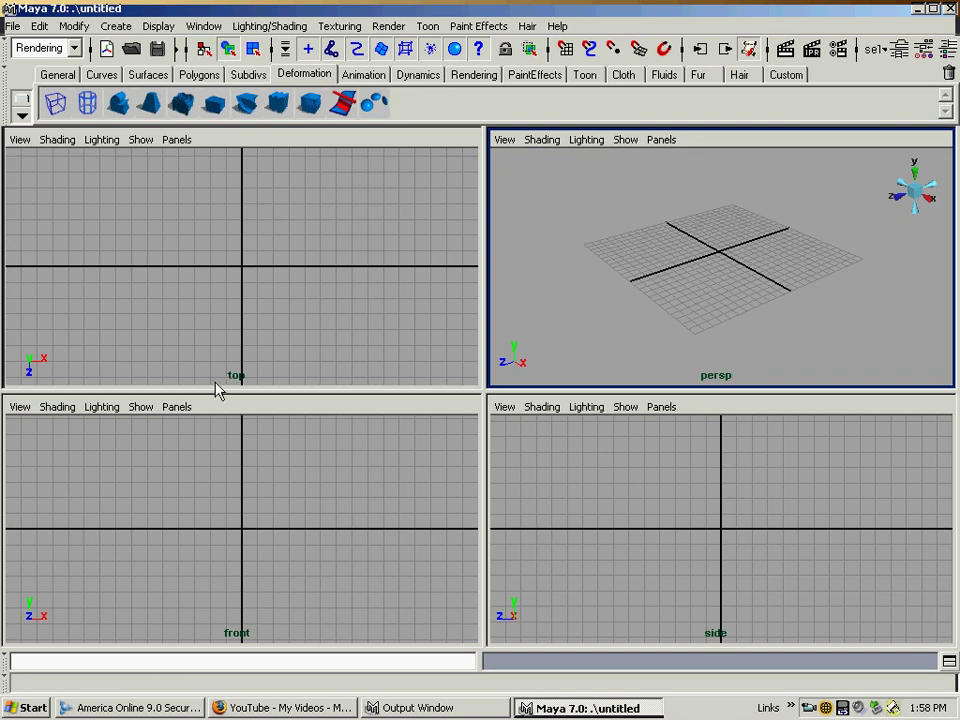
pyautogui.click(320, 311)
pyautogui.press('space')
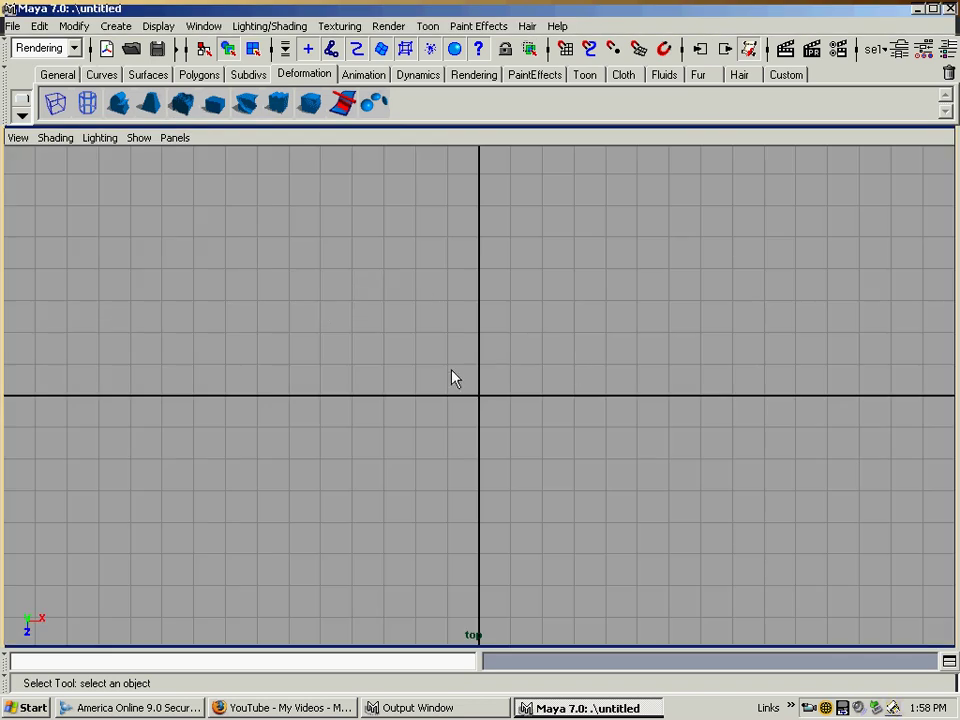
pyautogui.press('space')
pyautogui.click(662, 287)
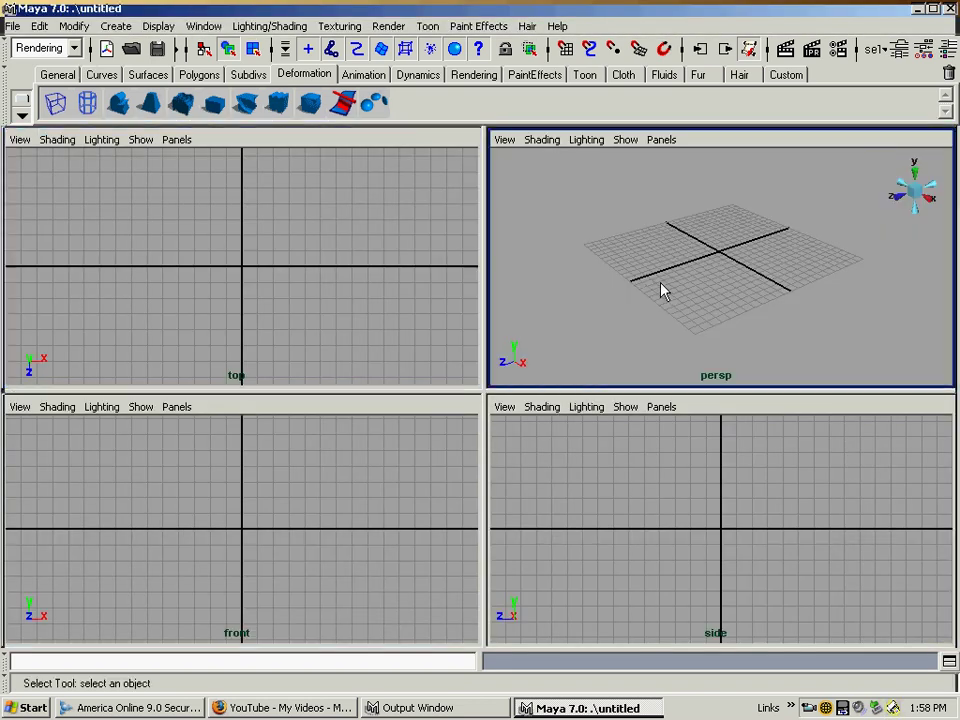
pyautogui.press('space')
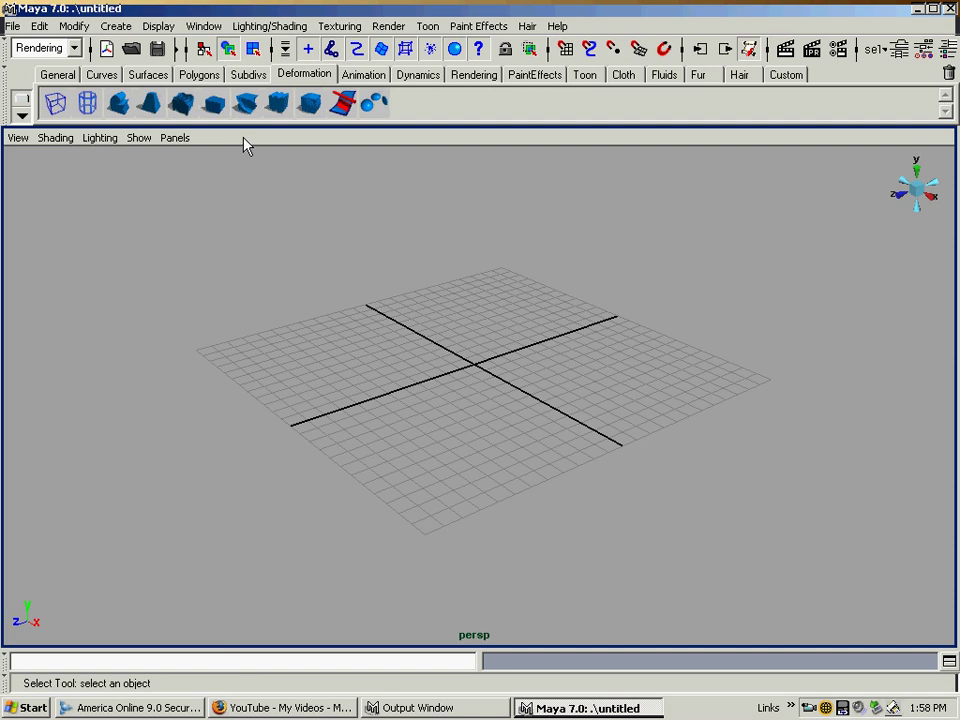
# Create a new perspective camera for the viewport and frame the grid through it.
pyautogui.click(173, 139)
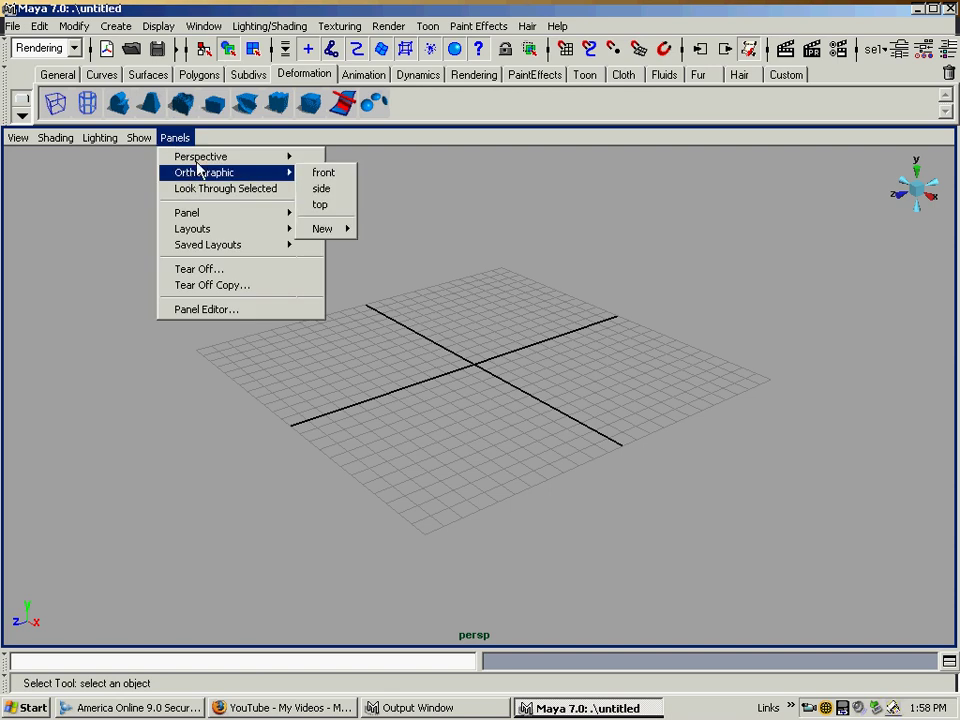
pyautogui.moveTo(201, 160)
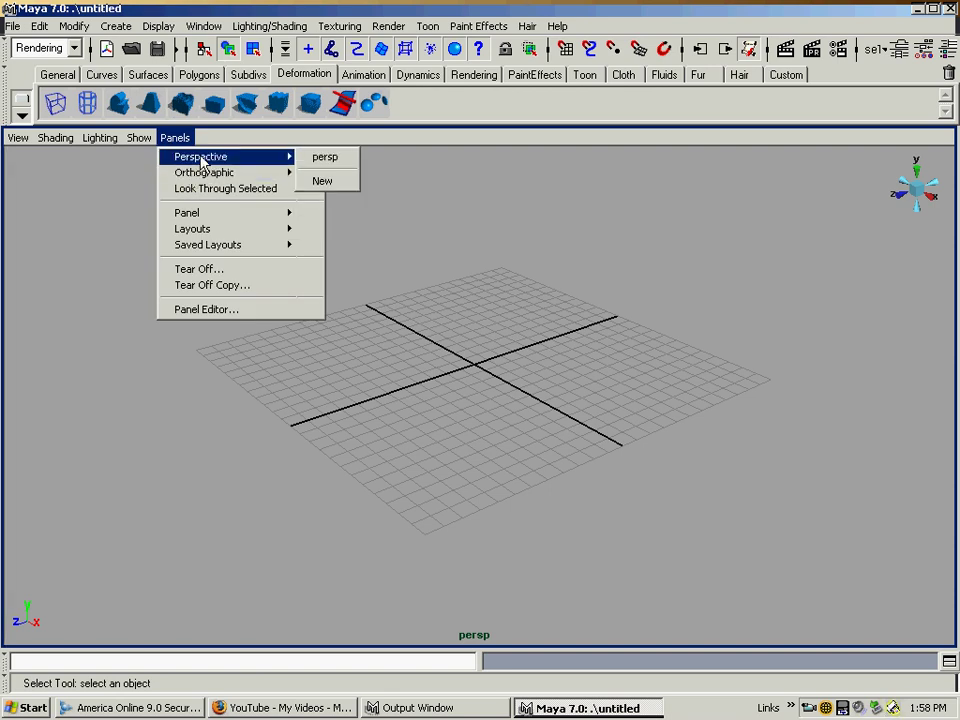
pyautogui.click(322, 182)
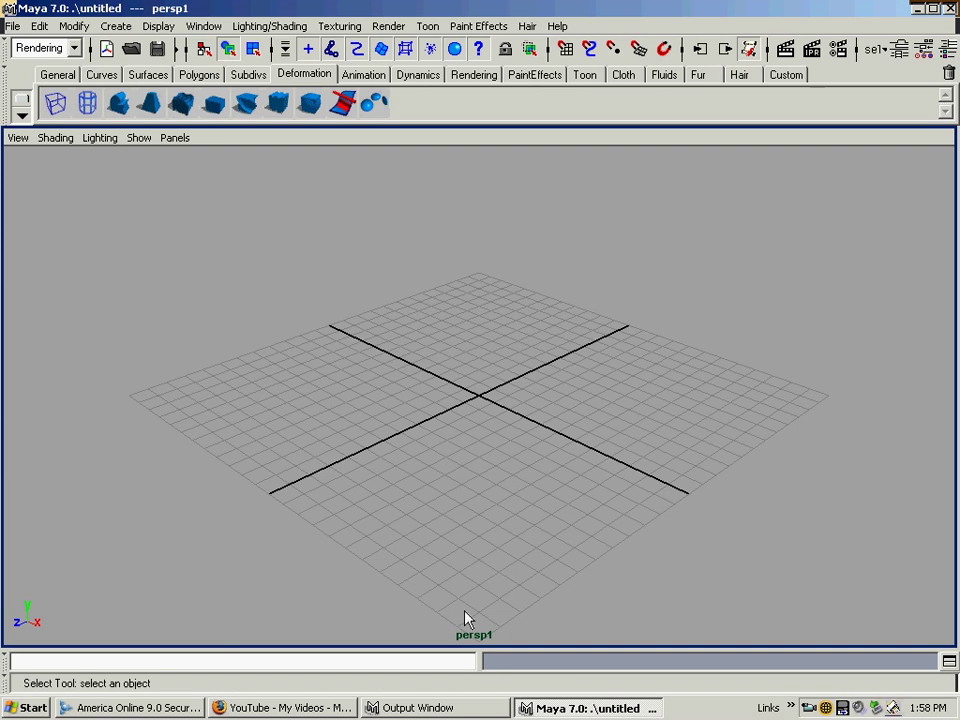
pyautogui.keyDown('alt'); pyautogui.moveTo(551, 634); pyautogui.dragTo(593, 427); pyautogui.keyUp('alt')
pyautogui.keyDown('alt'); pyautogui.moveTo(593, 427); pyautogui.dragTo(560, 515, button='right'); pyautogui.keyUp('alt')
pyautogui.keyDown('alt'); pyautogui.moveTo(564, 514); pyautogui.dragTo(557, 536); pyautogui.keyUp('alt')
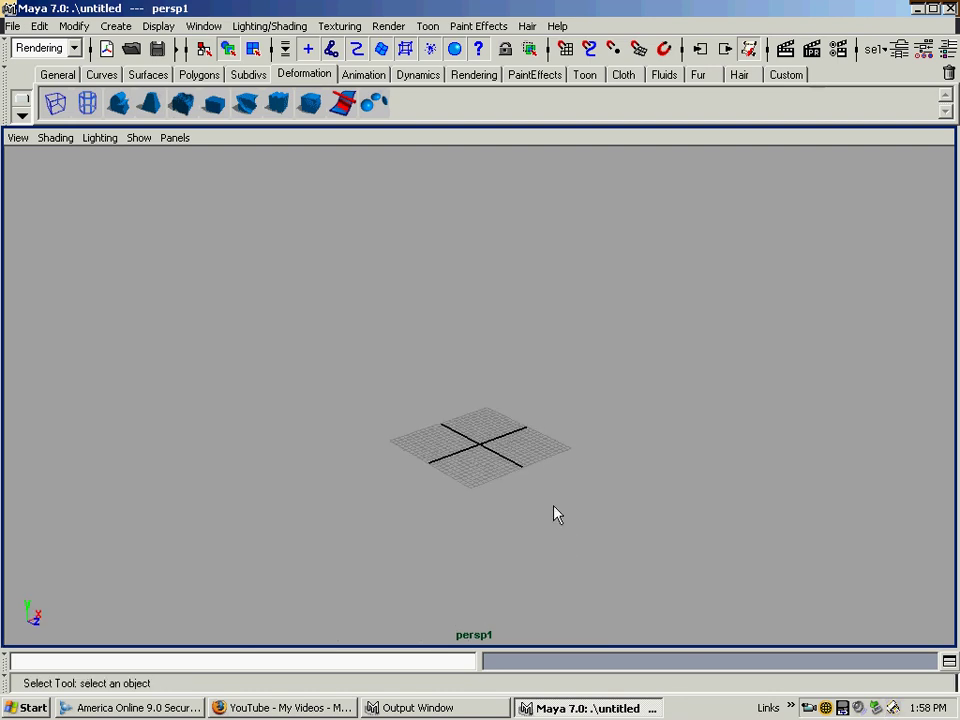
pyautogui.keyDown('alt'); pyautogui.moveTo(555, 512); pyautogui.dragTo(566, 489, button='right'); pyautogui.keyUp('alt')
pyautogui.keyDown('alt'); pyautogui.moveTo(566, 489); pyautogui.dragTo(592, 485); pyautogui.keyUp('alt')
pyautogui.keyDown('alt'); pyautogui.moveTo(592, 485); pyautogui.dragTo(600, 496, button='middle'); pyautogui.keyUp('alt')
pyautogui.keyDown('alt'); pyautogui.moveTo(600, 496); pyautogui.dragTo(574, 454, button='right'); pyautogui.keyUp('alt')
pyautogui.keyDown('alt'); pyautogui.moveTo(575, 461); pyautogui.dragTo(621, 459, button='middle'); pyautogui.keyUp('alt')
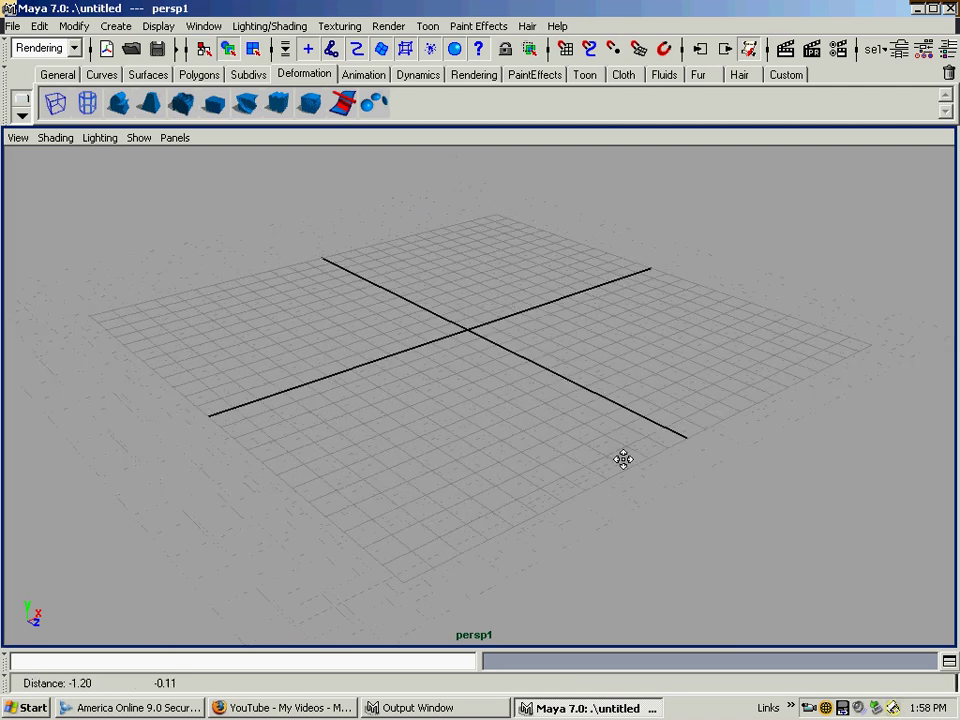
# Rename the new perspective camera's transform node as New_Camera.
pyautogui.click(900, 58)
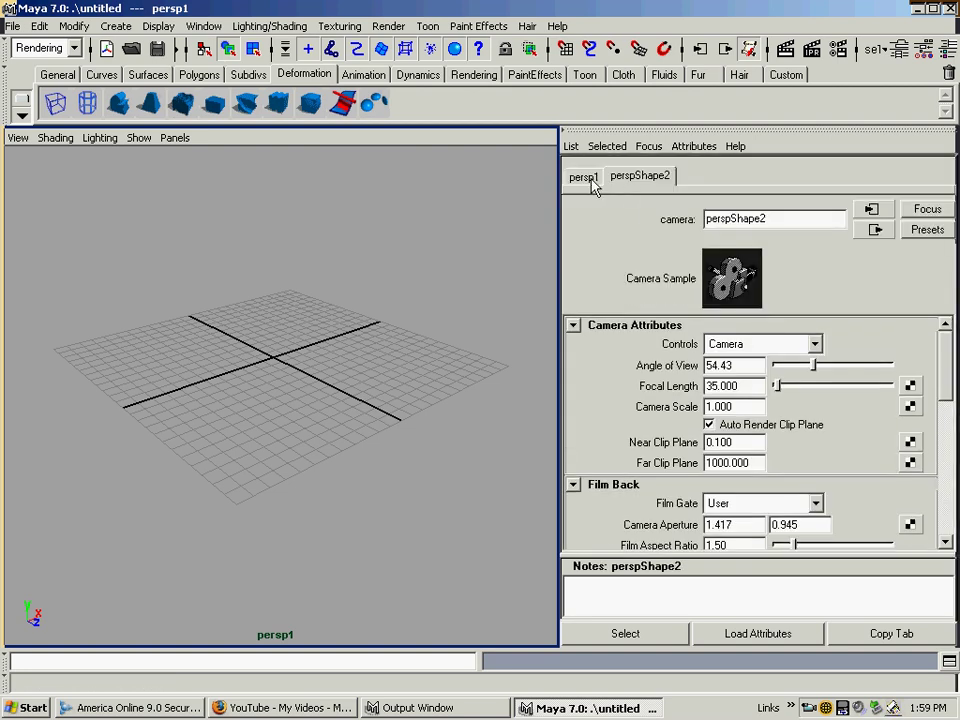
pyautogui.click(592, 181)
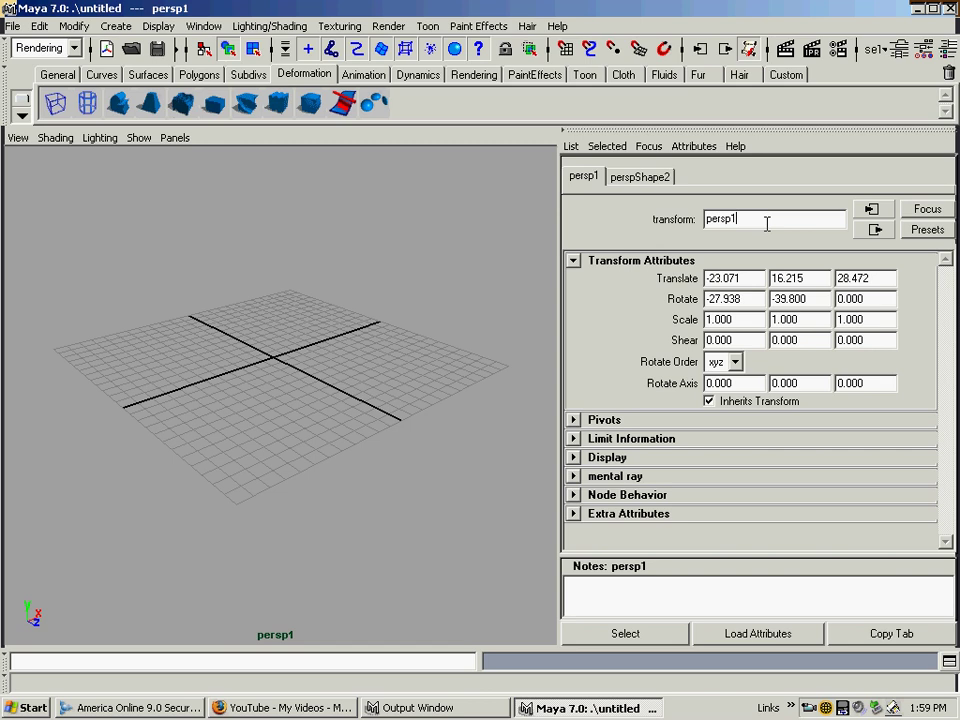
pyautogui.write('New_Camera')
pyautogui.press('Return')
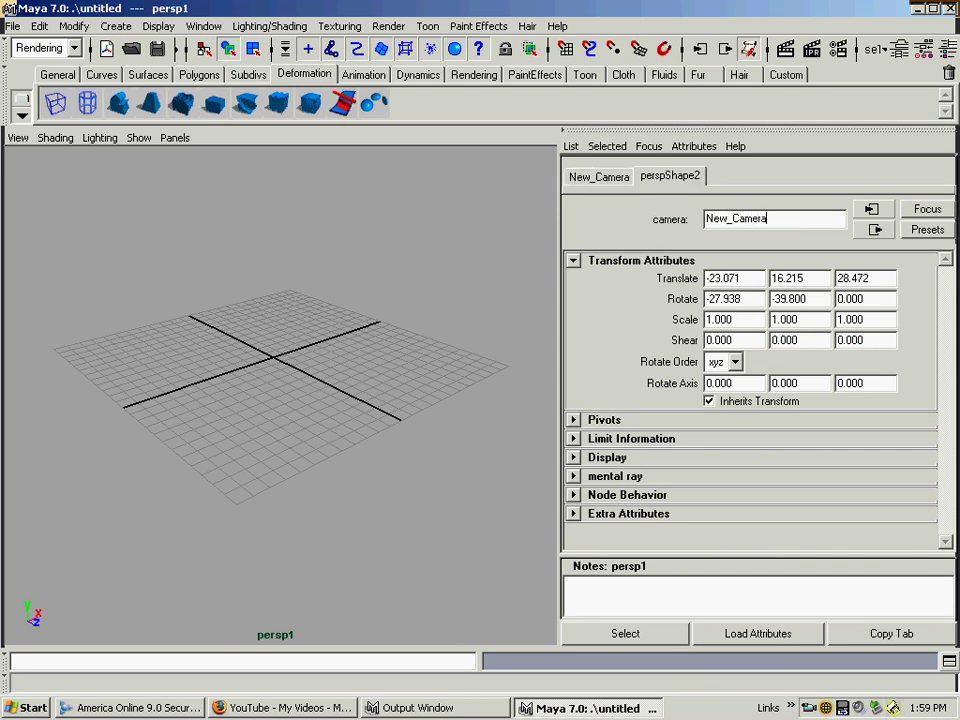
pyautogui.click(680, 134)
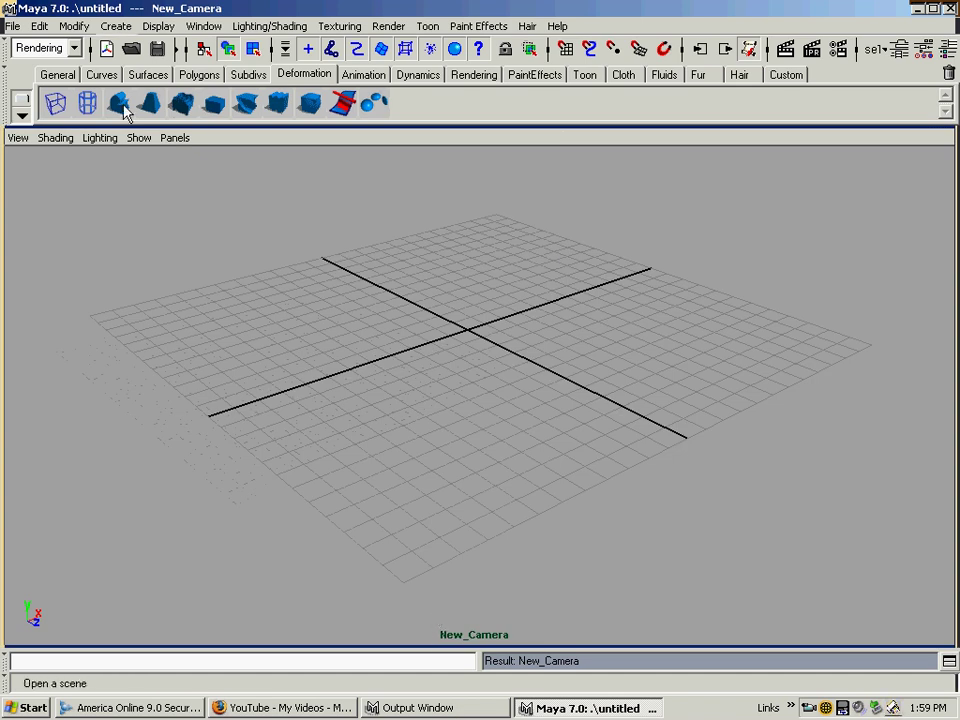
# Switch the viewport back to the persp camera and examine the New_Camera object's position relative to the grid.
pyautogui.click(175, 137)
pyautogui.moveTo(201, 160)
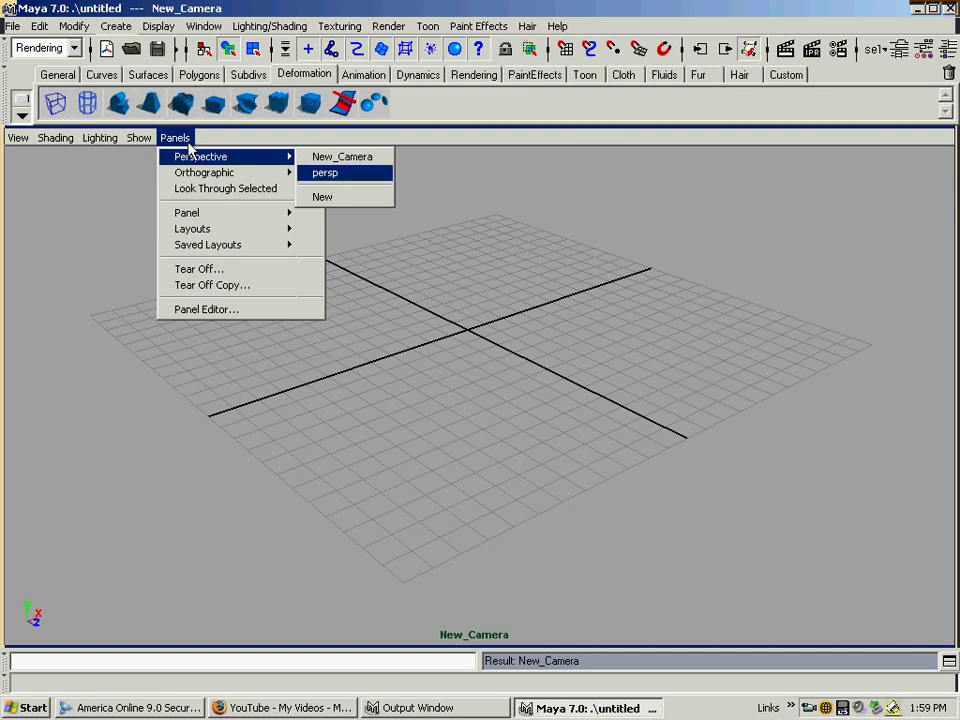
pyautogui.click(325, 182)
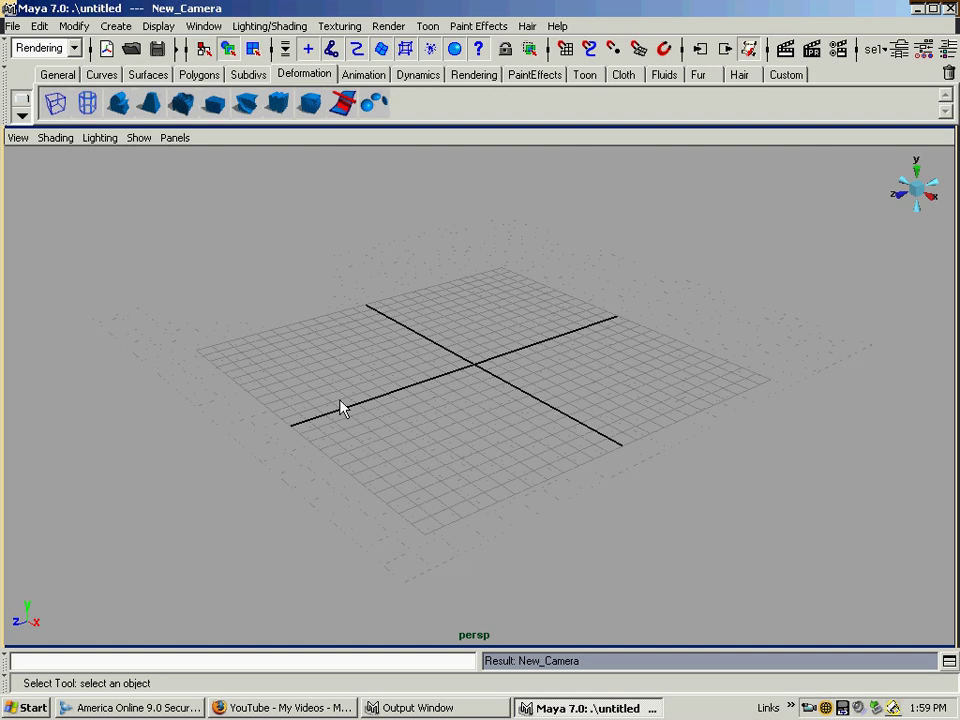
pyautogui.keyDown('alt'); pyautogui.moveTo(343, 405); pyautogui.dragTo(514, 381); pyautogui.keyUp('alt')
pyautogui.keyDown('alt'); pyautogui.moveTo(514, 381); pyautogui.dragTo(600, 497, button='middle'); pyautogui.keyUp('alt')
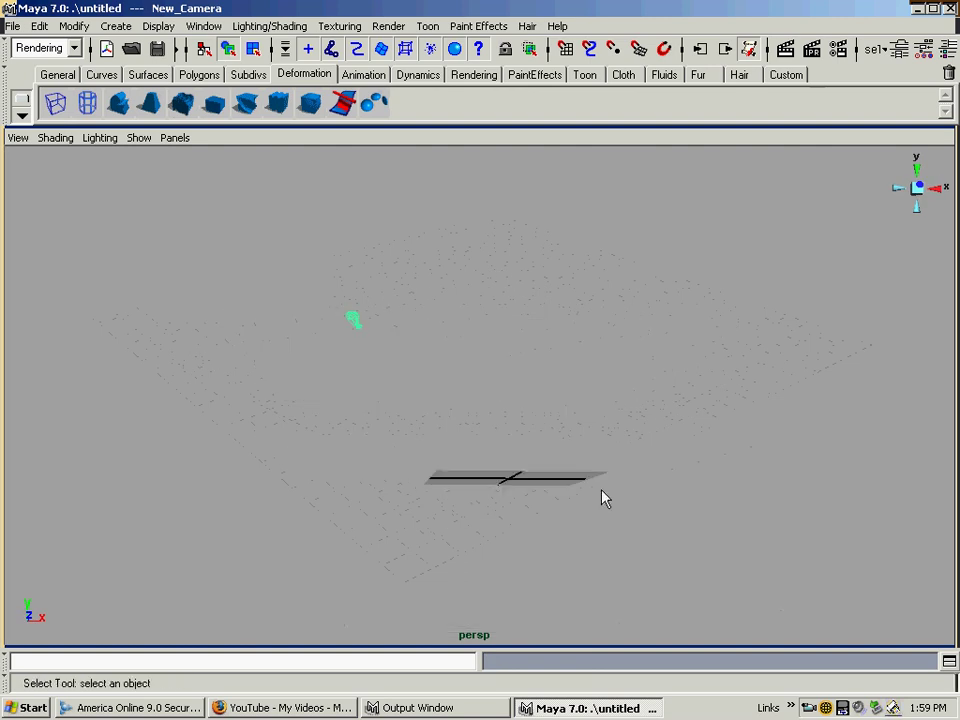
pyautogui.keyDown('alt'); pyautogui.moveTo(600, 497); pyautogui.dragTo(386, 474); pyautogui.keyUp('alt')
pyautogui.keyDown('alt'); pyautogui.moveTo(386, 474); pyautogui.dragTo(507, 462, button='middle'); pyautogui.keyUp('alt')
pyautogui.keyDown('alt'); pyautogui.moveTo(507, 462); pyautogui.dragTo(435, 420); pyautogui.keyUp('alt')
pyautogui.keyDown('alt'); pyautogui.moveTo(435, 420); pyautogui.dragTo(394, 467, button='right'); pyautogui.keyUp('alt')
pyautogui.keyDown('alt'); pyautogui.moveTo(394, 467); pyautogui.dragTo(536, 349, button='middle'); pyautogui.keyUp('alt')
pyautogui.keyDown('alt'); pyautogui.moveTo(536, 349); pyautogui.dragTo(508, 377, button='right'); pyautogui.keyUp('alt')
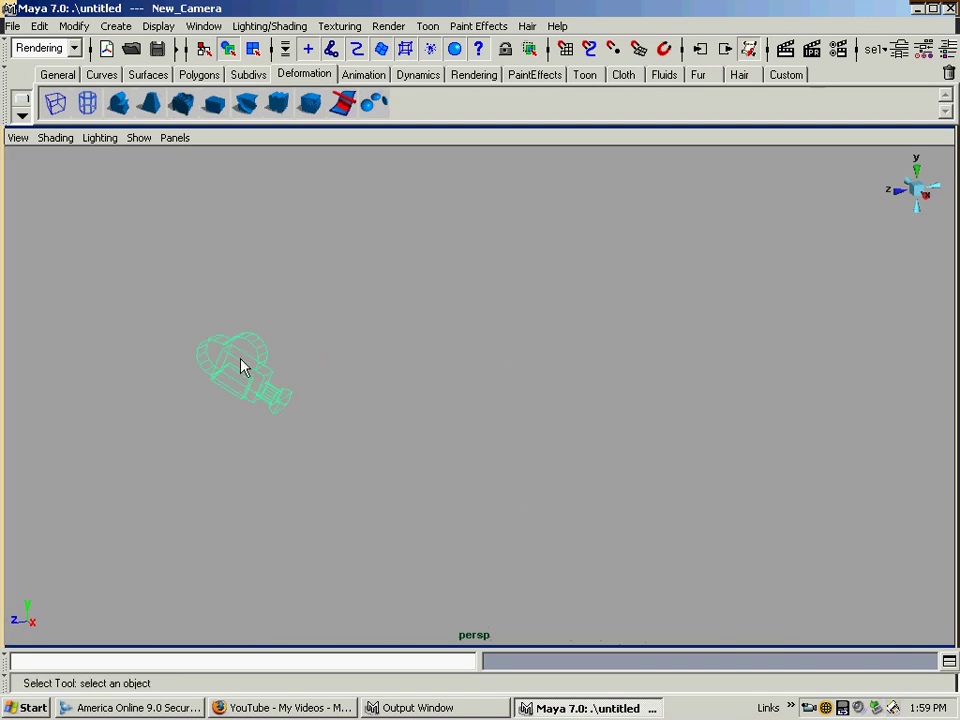
pyautogui.keyDown('alt'); pyautogui.moveTo(770, 440); pyautogui.dragTo(615, 398, button='right'); pyautogui.keyUp('alt')
pyautogui.keyDown('alt'); pyautogui.moveTo(615, 398); pyautogui.dragTo(429, 330, button='middle'); pyautogui.keyUp('alt')
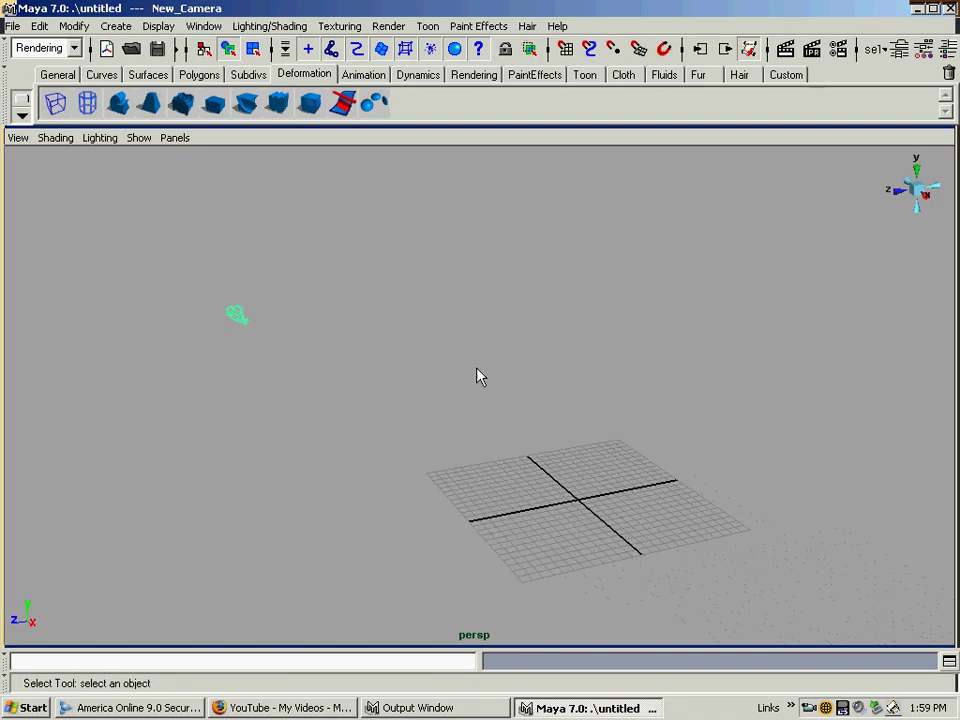
pyautogui.keyDown('alt'); pyautogui.moveTo(478, 369); pyautogui.dragTo(500, 367); pyautogui.keyUp('alt')
pyautogui.keyDown('alt'); pyautogui.moveTo(431, 360); pyautogui.dragTo(261, 386); pyautogui.keyUp('alt')
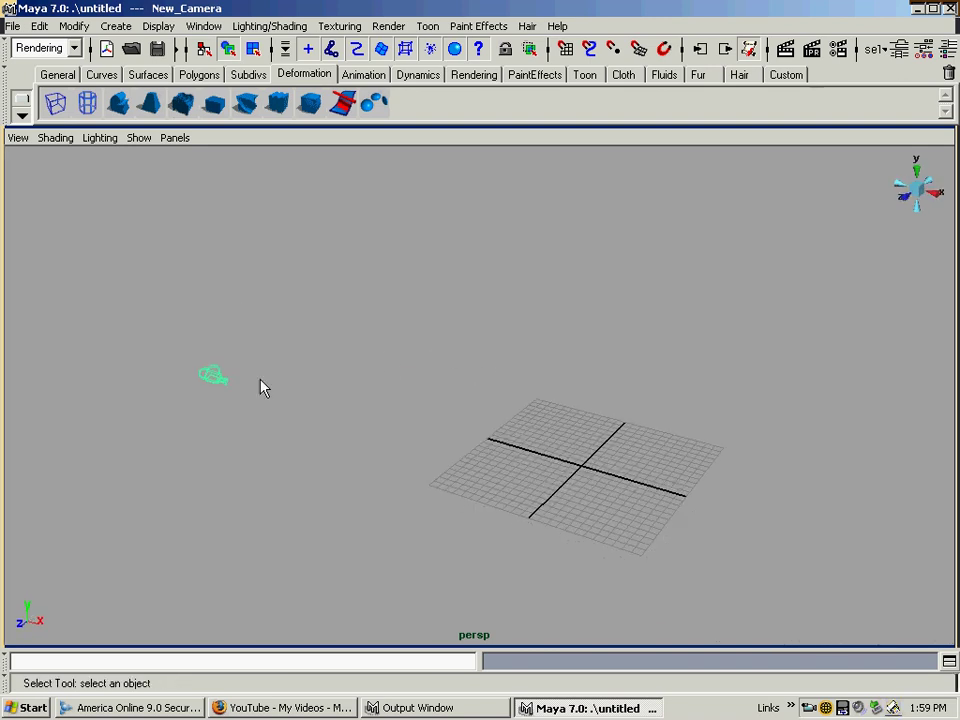
# Delete the New_Camera object from the scene.
pyautogui.press('Delete')
pyautogui.keyDown('alt'); pyautogui.moveTo(555, 354); pyautogui.dragTo(440, 285, button='middle'); pyautogui.keyUp('alt')
pyautogui.scroll(2, 385, 321)
pyautogui.keyDown('alt'); pyautogui.moveTo(385, 321); pyautogui.dragTo(482, 364); pyautogui.keyUp('alt')
pyautogui.keyDown('alt'); pyautogui.moveTo(482, 364); pyautogui.dragTo(561, 360, button='right'); pyautogui.keyUp('alt')
pyautogui.keyDown('alt'); pyautogui.moveTo(538, 360); pyautogui.dragTo(424, 362, button='middle'); pyautogui.keyUp('alt')
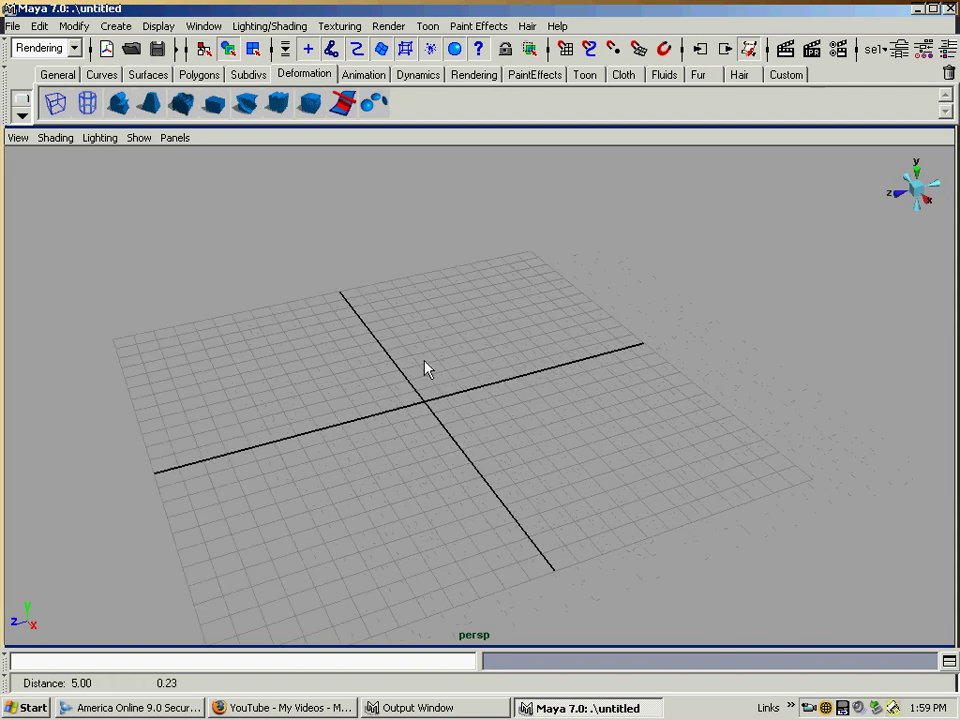
pyautogui.keyDown('alt'); pyautogui.moveTo(424, 362); pyautogui.dragTo(478, 340); pyautogui.keyUp('alt')
pyautogui.keyDown('alt'); pyautogui.moveTo(478, 341); pyautogui.dragTo(505, 305, button='right'); pyautogui.keyUp('alt')
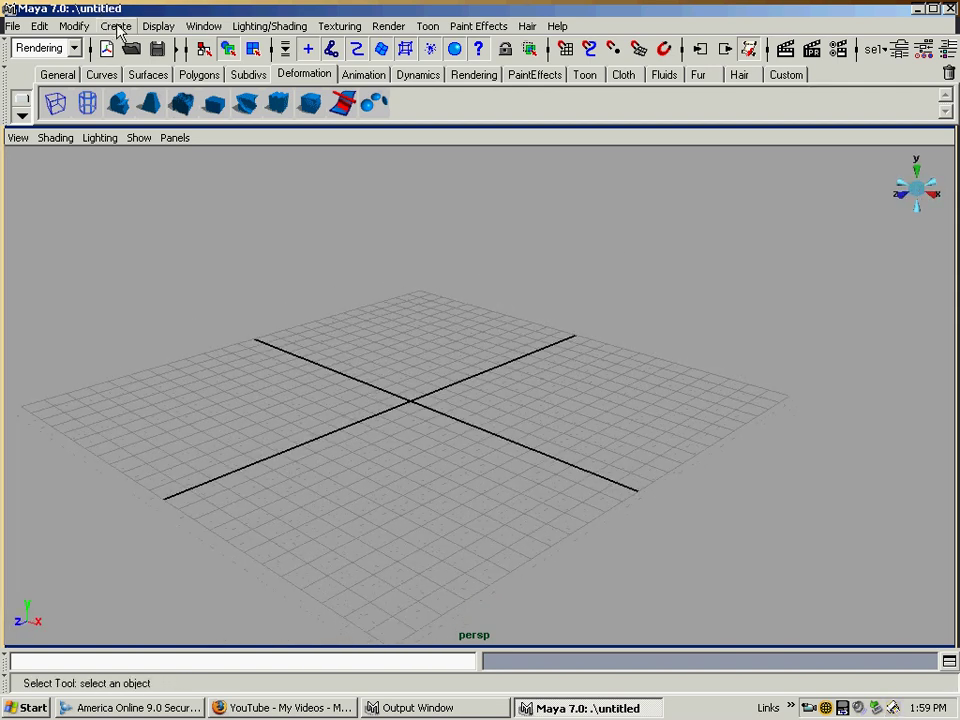
# Create a basic camera without aim or up controls at the grid's origin.
pyautogui.click(118, 27)
pyautogui.moveTo(155, 135)
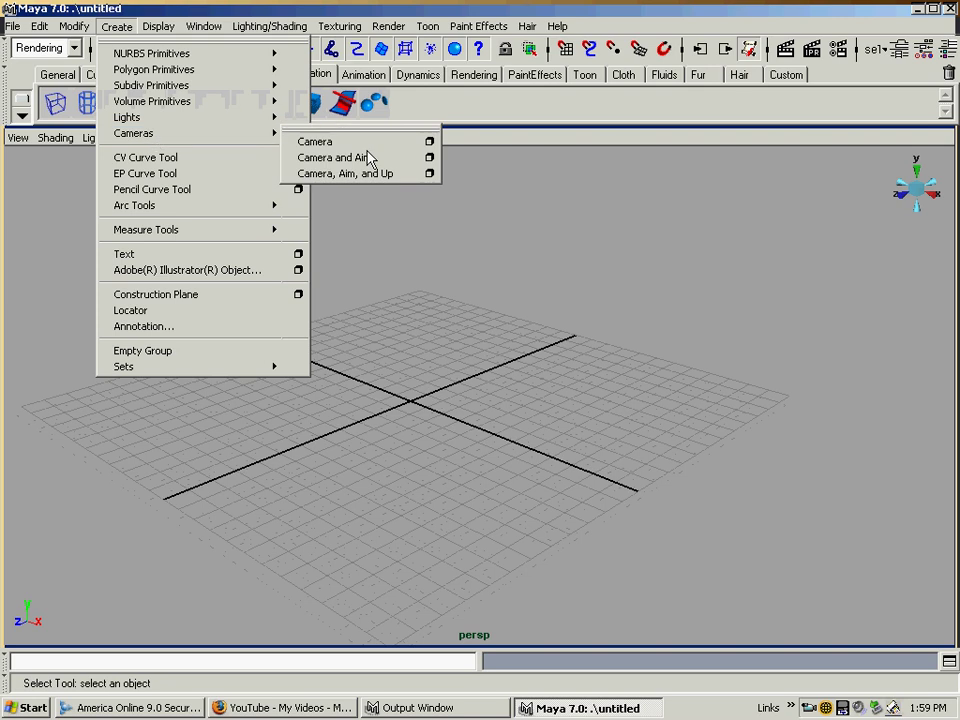
pyautogui.click(341, 150)
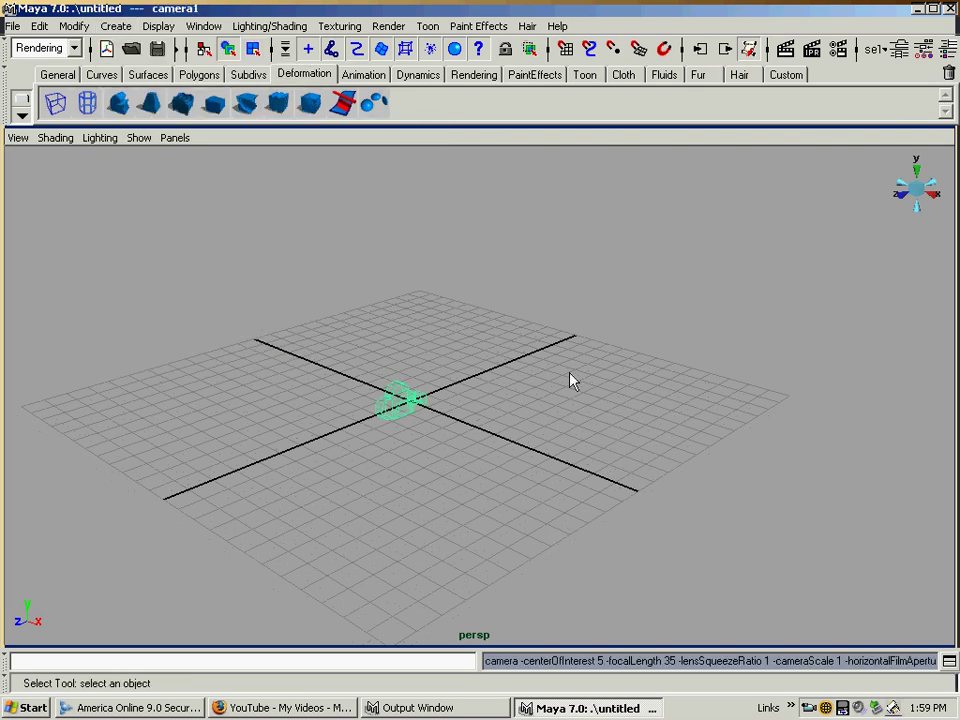
pyautogui.keyDown('alt'); pyautogui.moveTo(570, 381); pyautogui.dragTo(394, 394); pyautogui.keyUp('alt')
pyautogui.keyDown('alt'); pyautogui.moveTo(394, 394); pyautogui.dragTo(550, 381, button='right'); pyautogui.keyUp('alt')
pyautogui.keyDown('alt'); pyautogui.moveTo(550, 381); pyautogui.dragTo(606, 373); pyautogui.keyUp('alt')
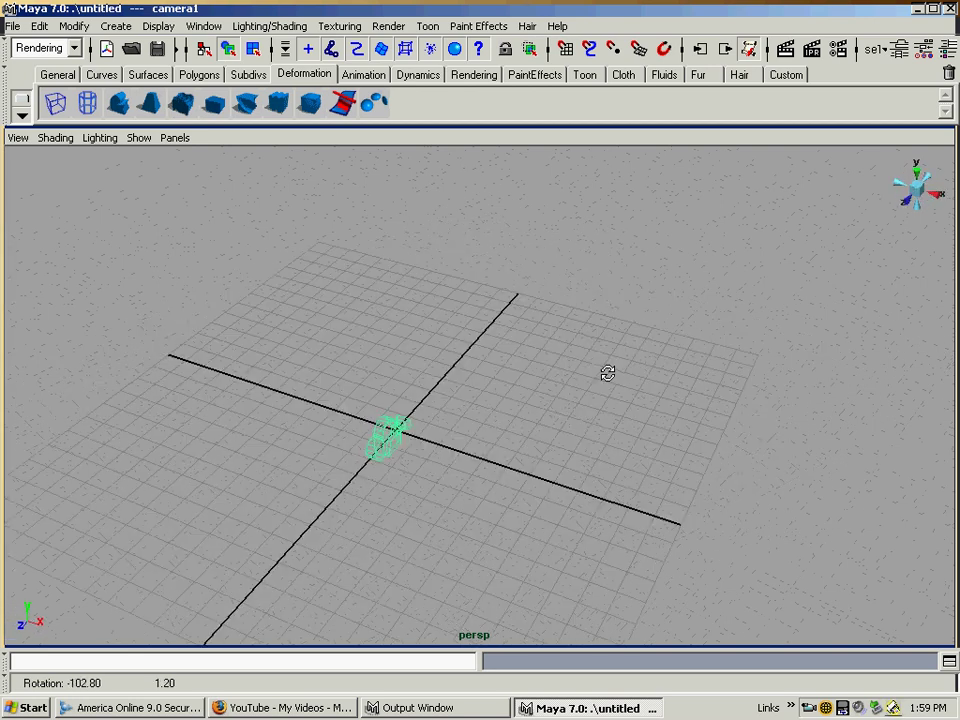
# Move the camera straight up along the Y axis to about 7.2 units above the grid.
pyautogui.press('w')
pyautogui.moveTo(396, 381); pyautogui.dragTo(428, 205)
pyautogui.keyDown('alt'); pyautogui.moveTo(505, 281); pyautogui.dragTo(624, 272, button='right'); pyautogui.keyUp('alt')
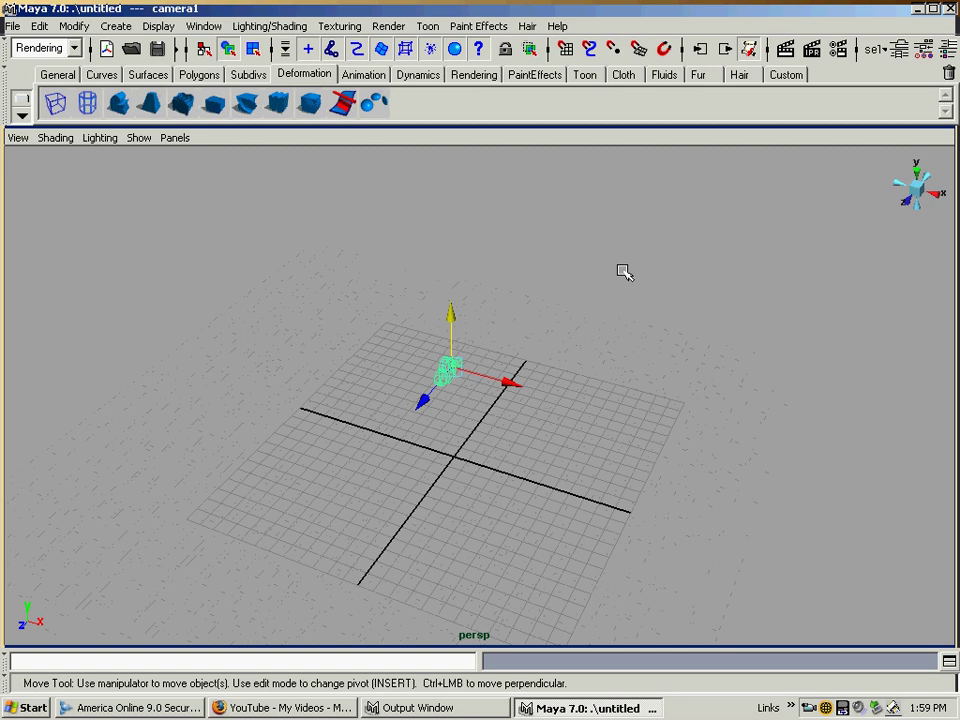
# Rename the selected camera's transform node as Final_Shot and close its attributes.
pyautogui.click(899, 48)
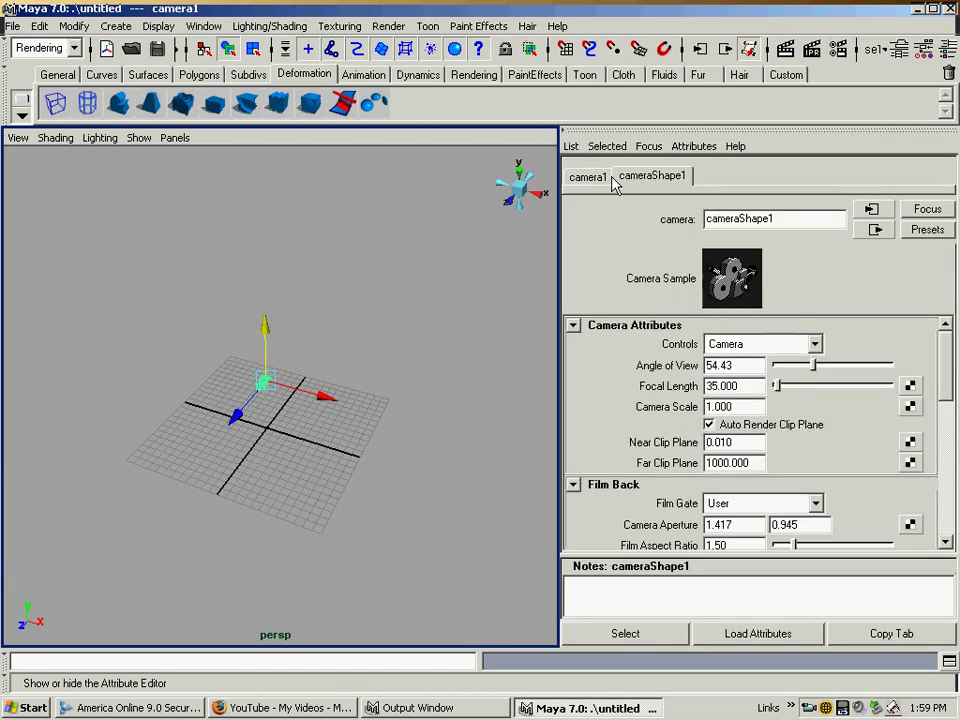
pyautogui.click(605, 178)
pyautogui.doubleClick(784, 220)
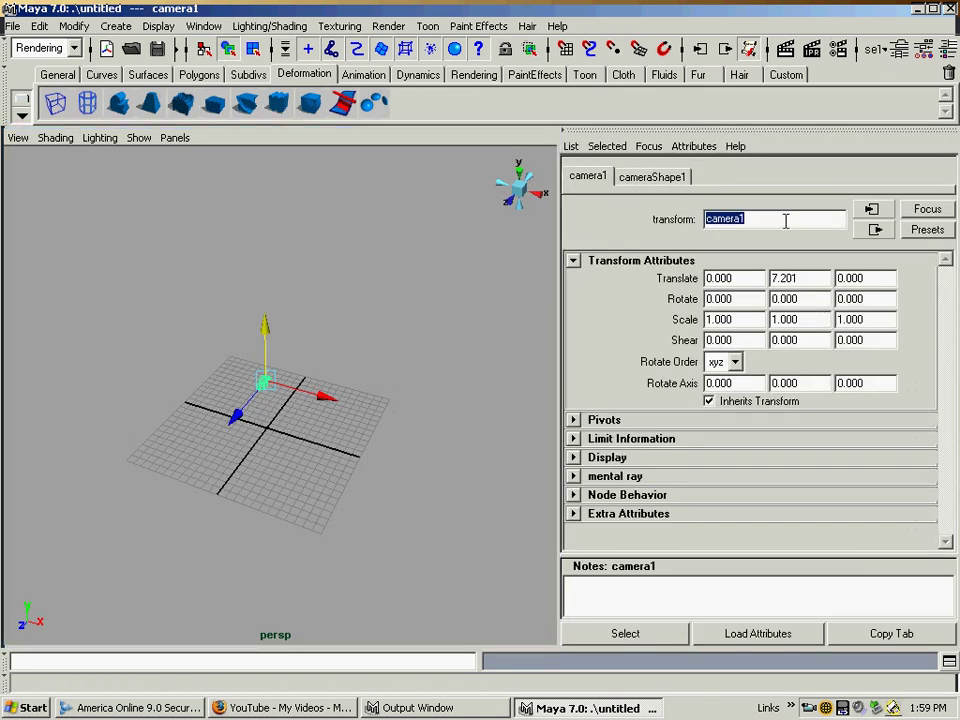
pyautogui.write('Final_Shot')
pyautogui.press('Return')
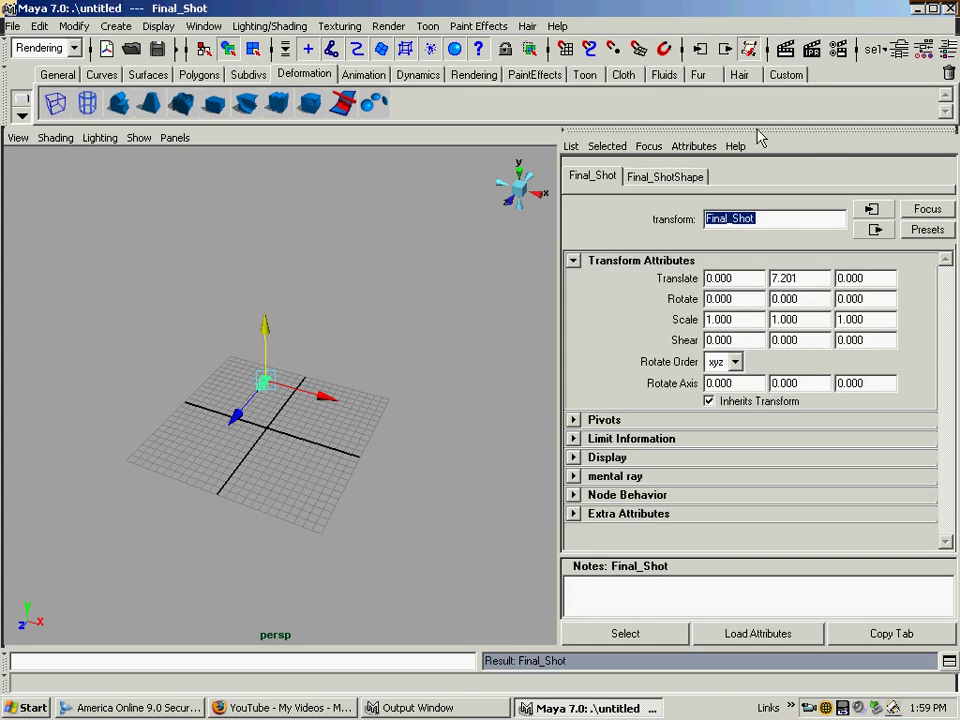
pyautogui.click(757, 130)
# Lower the Final_Shot camera along the Y axis, closer to the grid.
pyautogui.keyDown('alt'); pyautogui.moveTo(395, 398); pyautogui.dragTo(371, 390); pyautogui.keyUp('alt')
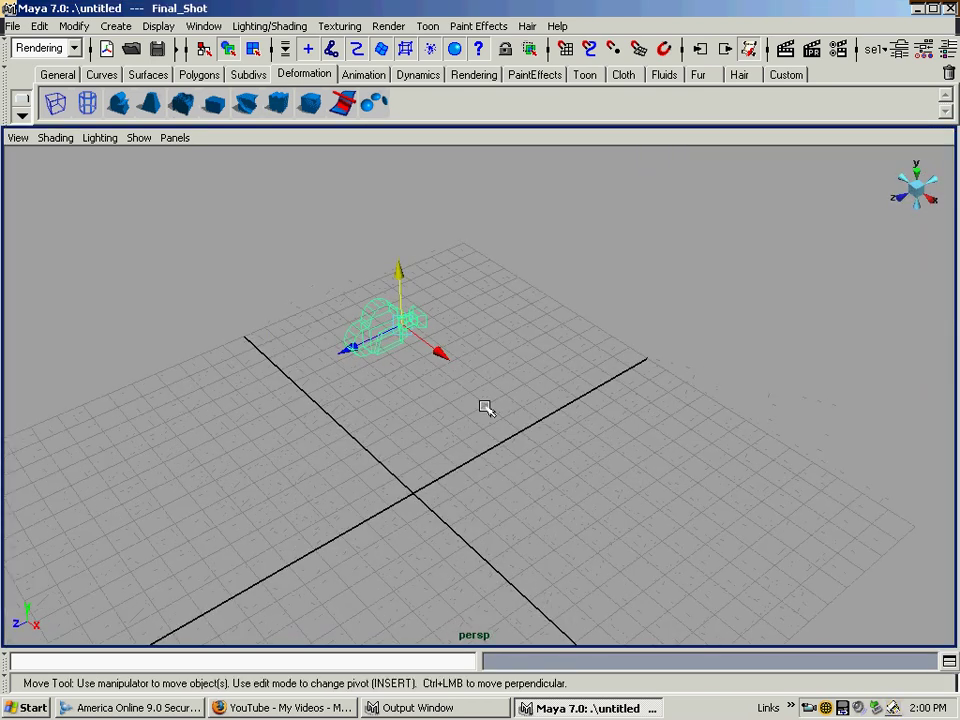
pyautogui.keyDown('alt'); pyautogui.moveTo(484, 405); pyautogui.dragTo(511, 400, button='right'); pyautogui.keyUp('alt')
pyautogui.keyDown('alt'); pyautogui.moveTo(511, 400); pyautogui.dragTo(398, 420); pyautogui.keyUp('alt')
pyautogui.moveTo(491, 438); pyautogui.dragTo(484, 386)
# Try rotating the Final_Shot camera in two different directions and undo both rotations.
pyautogui.press('e')
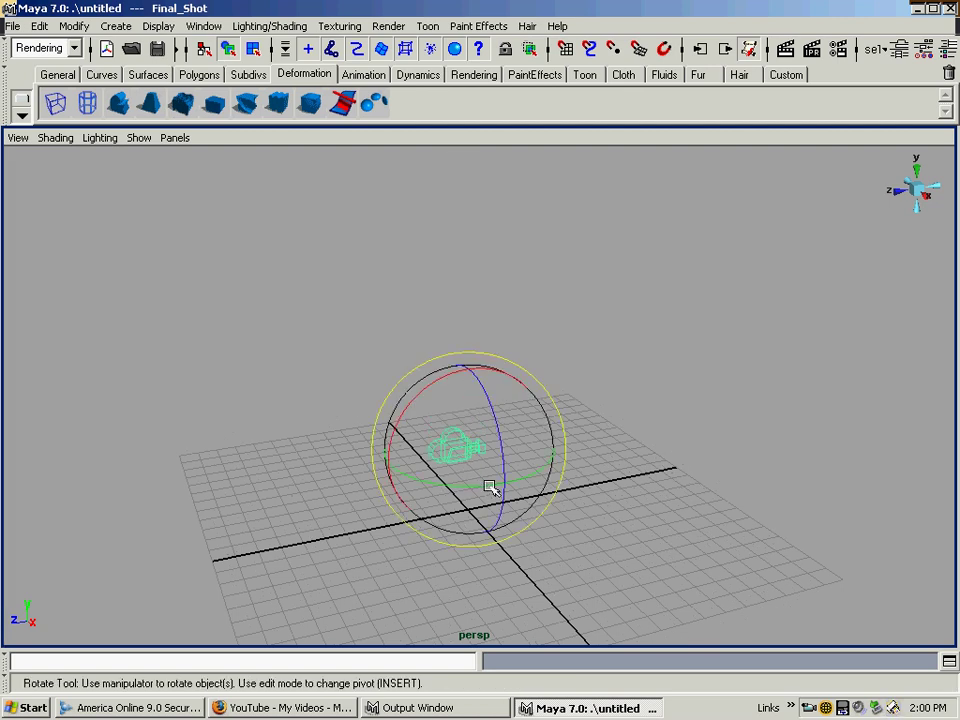
pyautogui.moveTo(489, 486); pyautogui.dragTo(369, 469)
pyautogui.moveTo(433, 410); pyautogui.dragTo(576, 375)
pyautogui.hotkey('ctrl', 'z')
pyautogui.hotkey('ctrl', 'z')
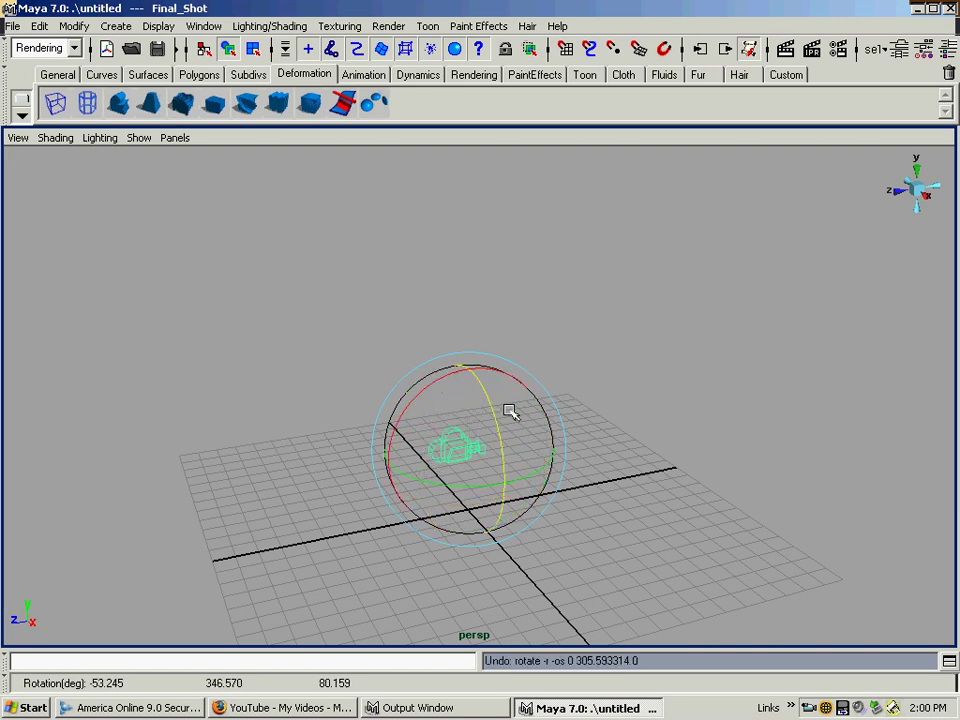
# Slide the Final_Shot camera a short distance in the positive direction along the Z axis.
pyautogui.keyDown('alt'); pyautogui.moveTo(510, 411); pyautogui.dragTo(566, 426); pyautogui.keyUp('alt')
pyautogui.press('w')
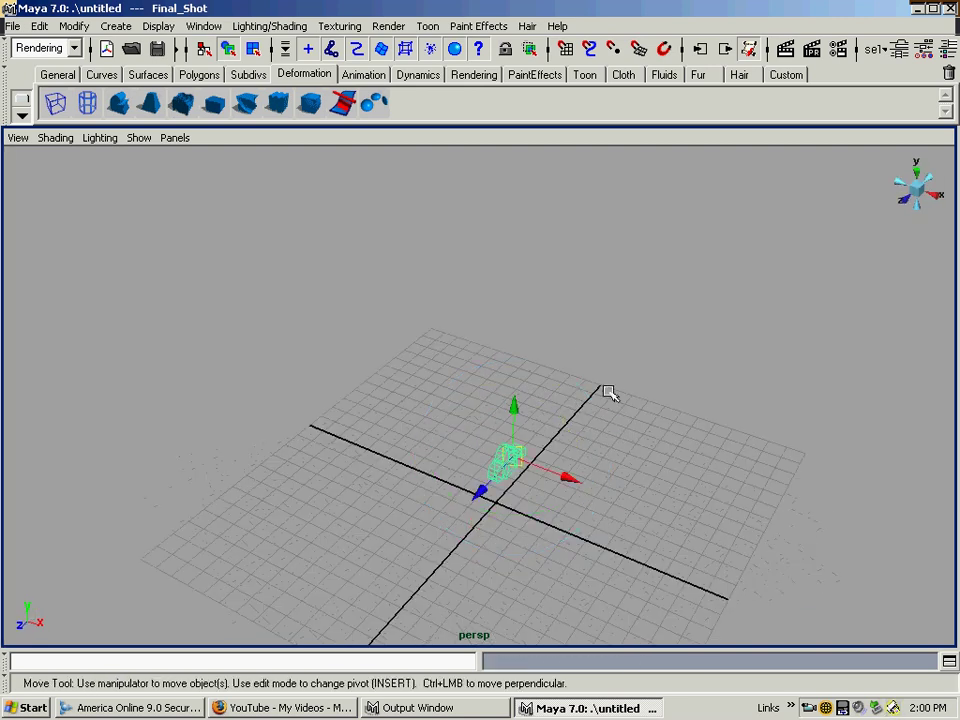
pyautogui.keyDown('alt'); pyautogui.moveTo(606, 390); pyautogui.dragTo(534, 399); pyautogui.keyUp('alt')
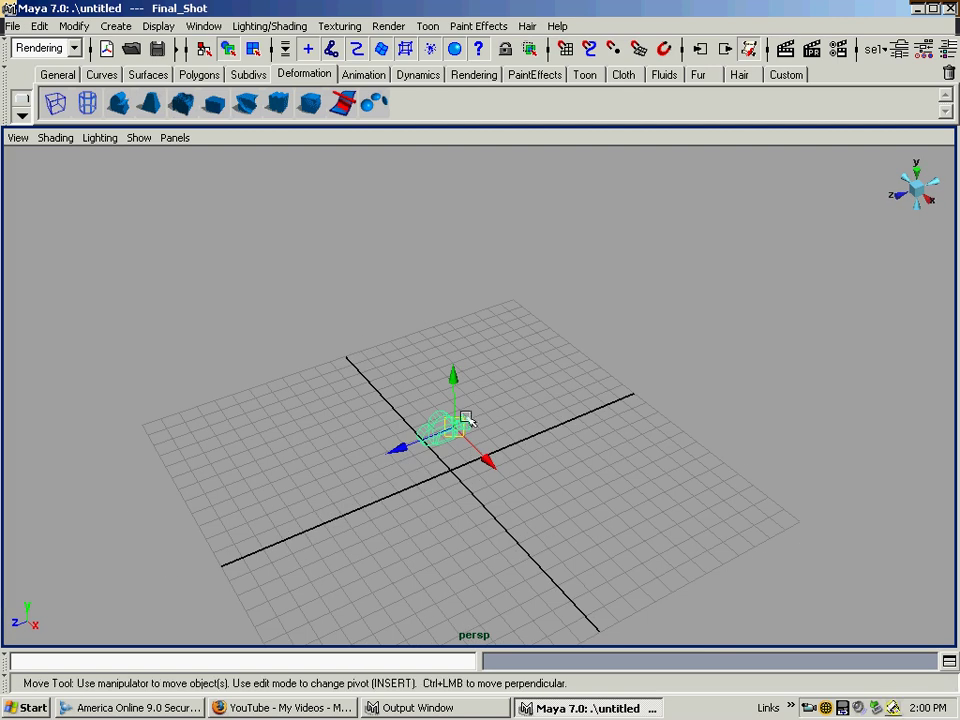
pyautogui.rightClick(435, 423)
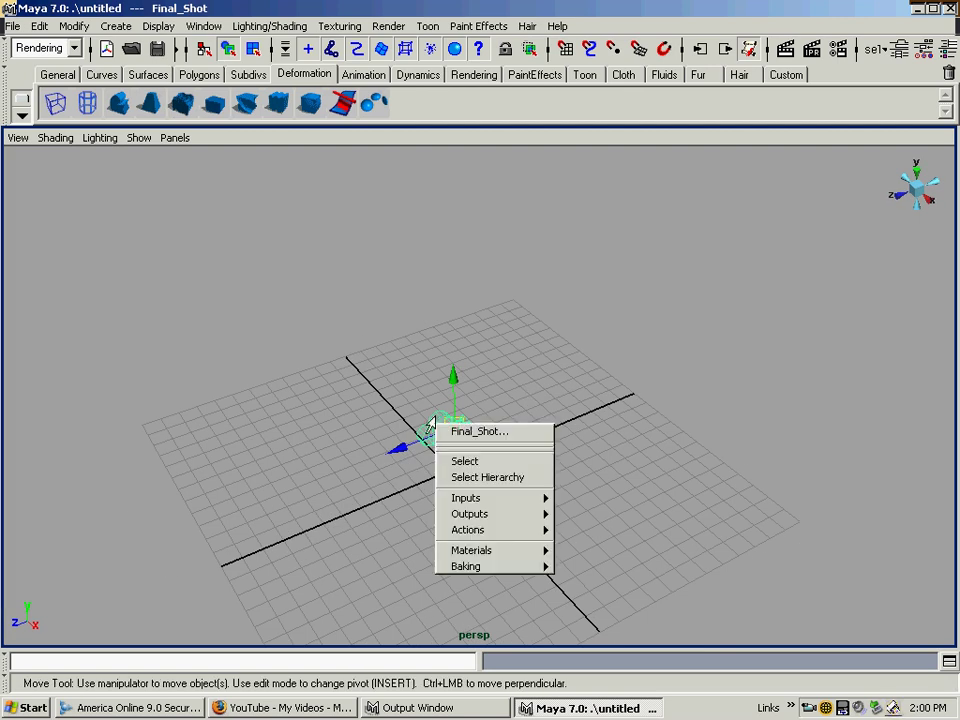
pyautogui.keyDown('alt'); pyautogui.moveTo(463, 424); pyautogui.dragTo(444, 385, button='middle'); pyautogui.keyUp('alt')
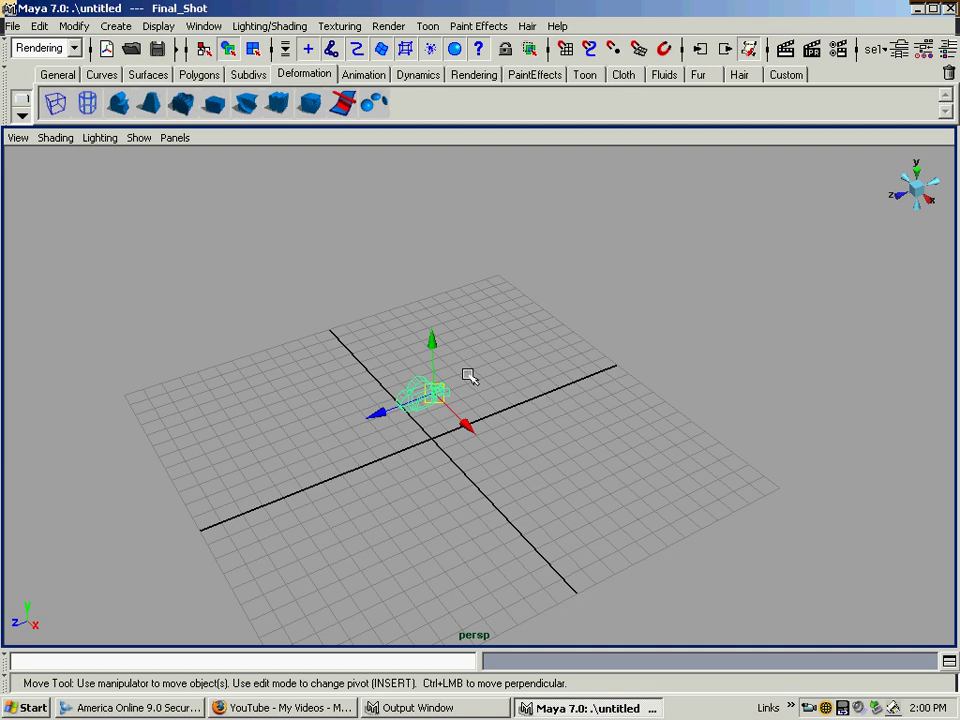
pyautogui.keyDown('alt'); pyautogui.moveTo(469, 375); pyautogui.dragTo(477, 361); pyautogui.keyUp('alt')
pyautogui.moveTo(389, 410); pyautogui.dragTo(320, 240)
# Look through the selected Final_Shot camera and reframe its shot to show the whole width of the grid.
pyautogui.click(176, 139)
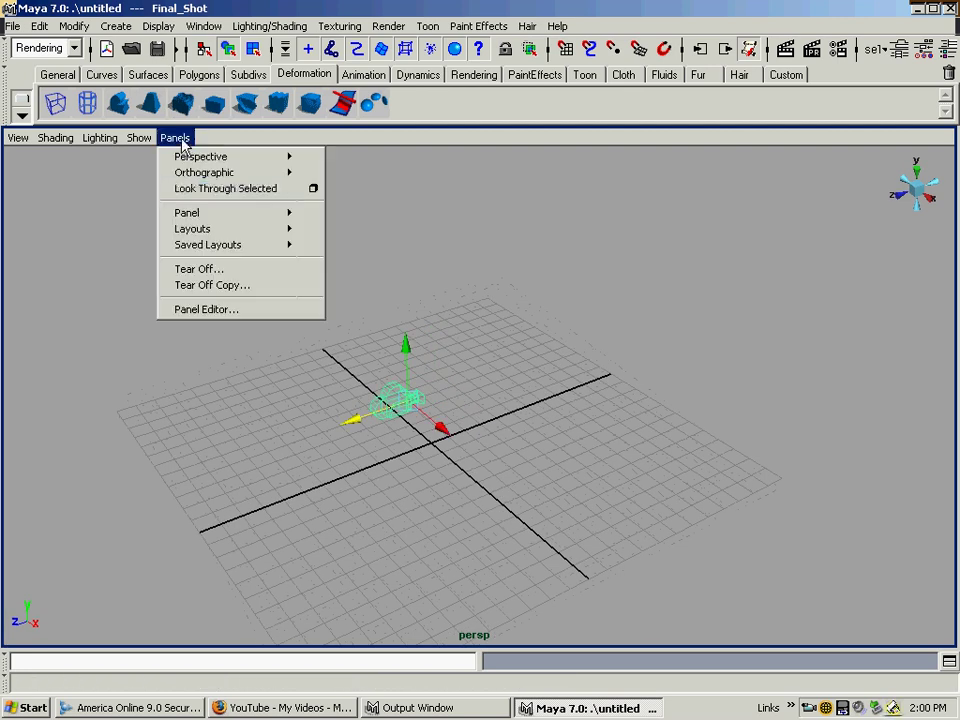
pyautogui.click(217, 190)
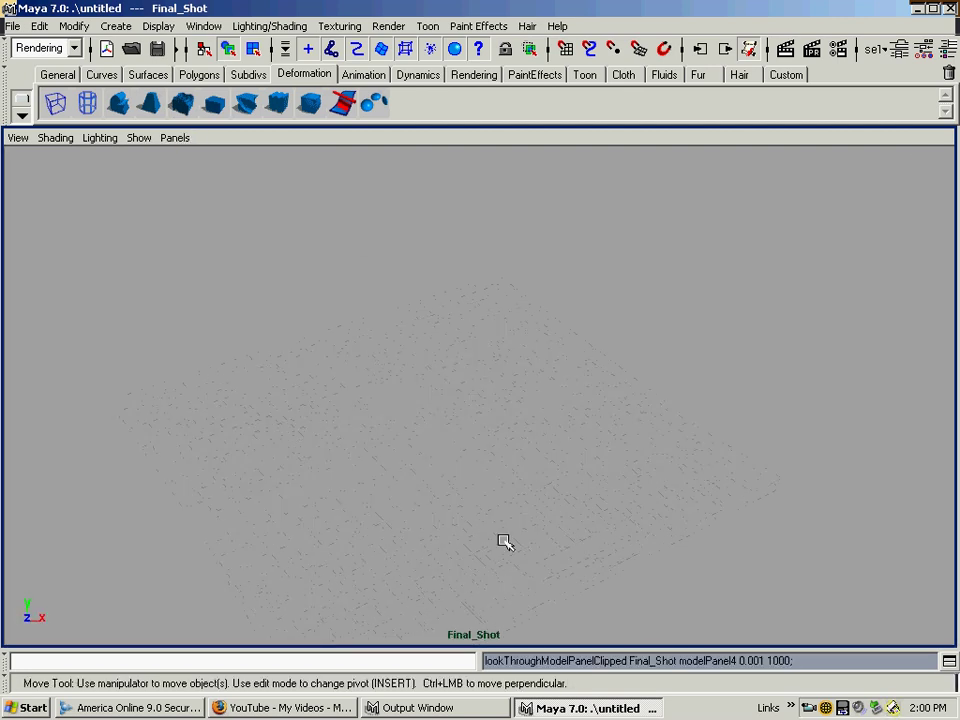
pyautogui.keyDown('alt'); pyautogui.moveTo(506, 540); pyautogui.dragTo(522, 448, button='middle'); pyautogui.keyUp('alt')
pyautogui.scroll(-8, 519, 495)
pyautogui.scroll(5, 523, 497)
pyautogui.keyDown('alt'); pyautogui.moveTo(523, 449); pyautogui.dragTo(521, 461); pyautogui.keyUp('alt')
pyautogui.keyDown('alt'); pyautogui.moveTo(492, 600); pyautogui.dragTo(491, 568, button='middle'); pyautogui.keyUp('alt')
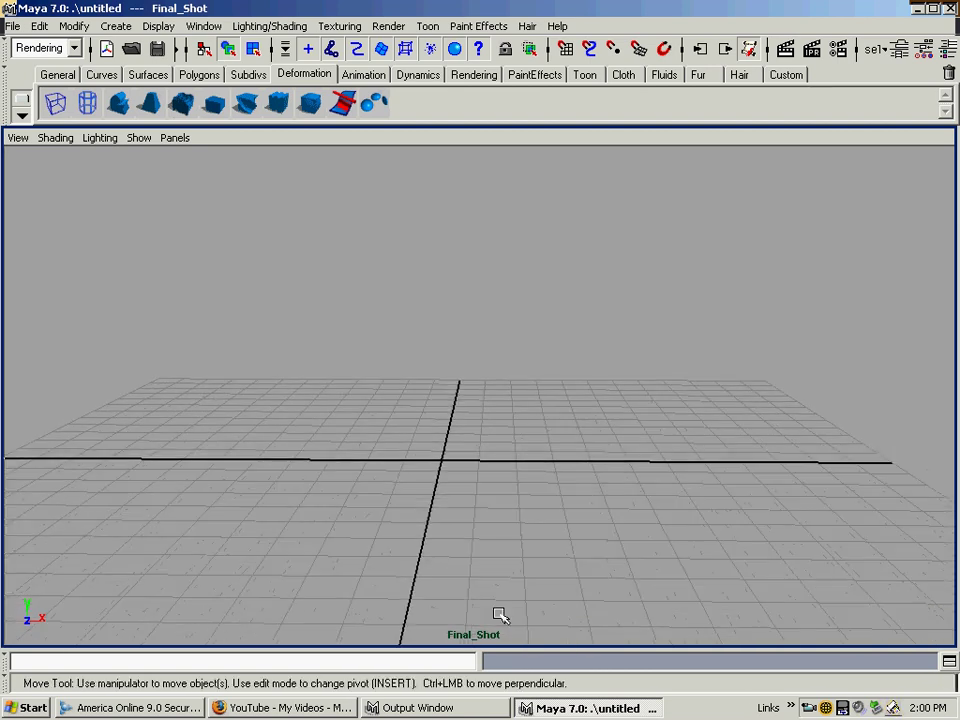
# Return the viewport to the persp camera and move the Final_Shot camera along the Z axis toward the grid.
pyautogui.click(178, 139)
pyautogui.moveTo(198, 158)
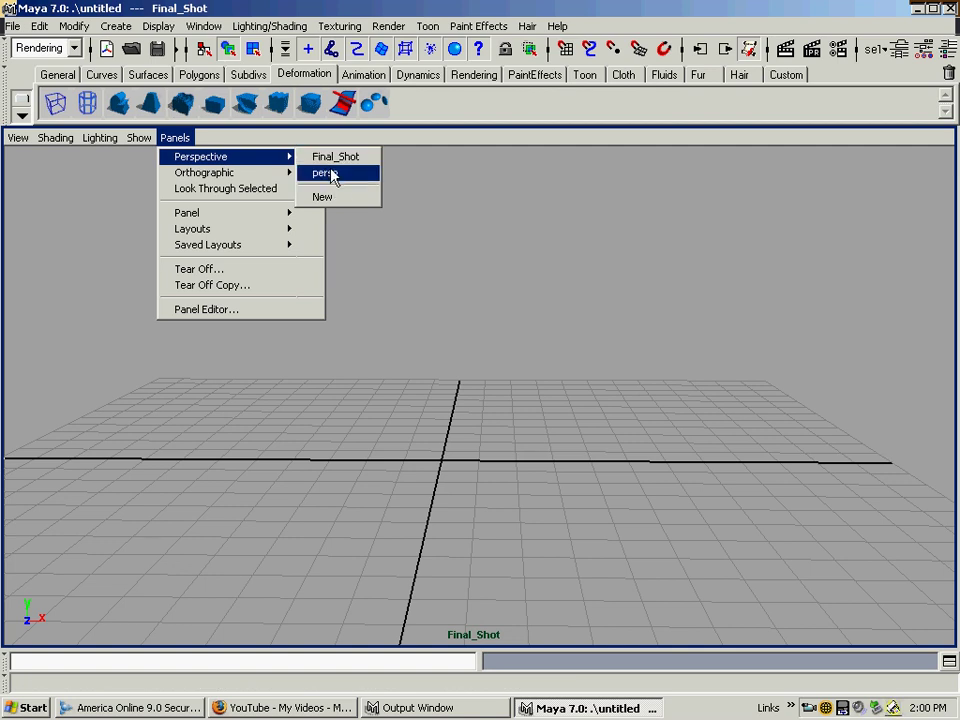
pyautogui.click(330, 178)
pyautogui.keyDown('alt'); pyautogui.moveTo(424, 315); pyautogui.dragTo(362, 369, button='right'); pyautogui.keyUp('alt')
pyautogui.keyDown('alt'); pyautogui.moveTo(345, 396); pyautogui.dragTo(409, 356, button='middle'); pyautogui.keyUp('alt')
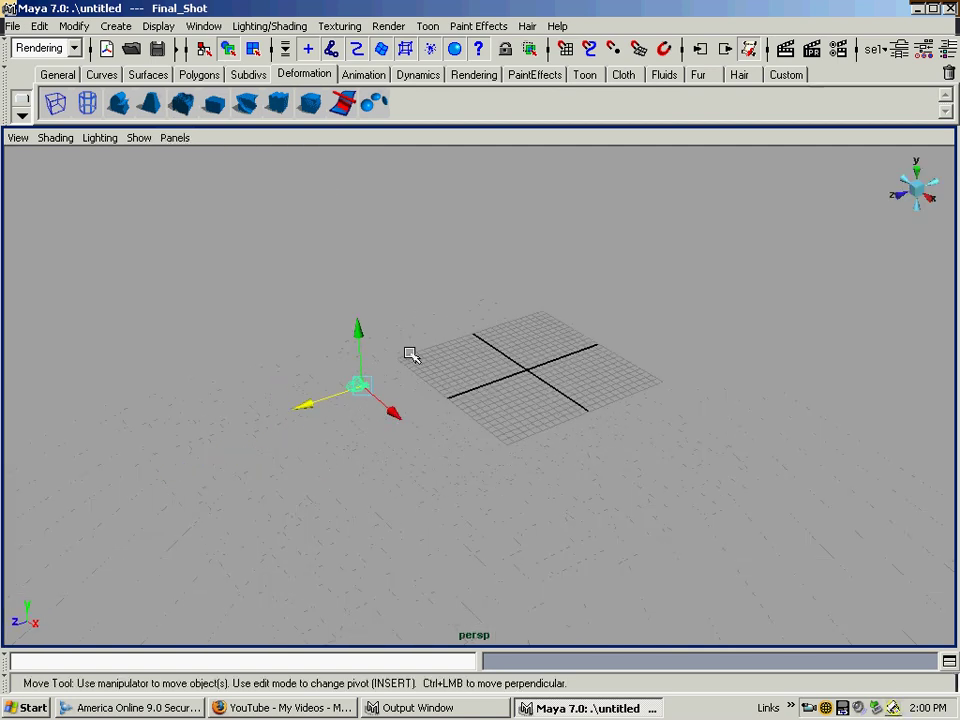
pyautogui.keyDown('alt'); pyautogui.moveTo(409, 356); pyautogui.dragTo(440, 368); pyautogui.keyUp('alt')
pyautogui.moveTo(289, 388); pyautogui.dragTo(444, 364)
# Look through the Final_Shot camera again and frame the grid diagonally from above, with the origin near the centre.
pyautogui.keyDown('alt'); pyautogui.moveTo(444, 364); pyautogui.dragTo(224, 163, button='right'); pyautogui.keyUp('alt')
pyautogui.click(175, 137)
pyautogui.click(193, 189)
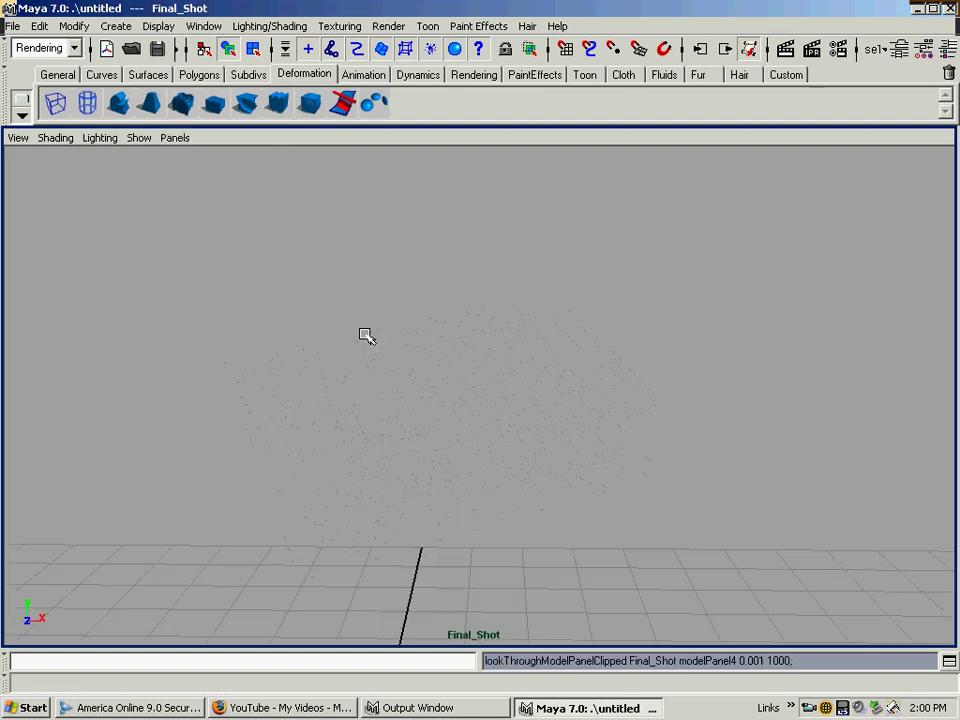
pyautogui.keyDown('alt'); pyautogui.moveTo(364, 334); pyautogui.dragTo(379, 339); pyautogui.keyUp('alt')
pyautogui.keyDown('alt'); pyautogui.moveTo(379, 339); pyautogui.dragTo(557, 439, button='right'); pyautogui.keyUp('alt')
pyautogui.keyDown('alt'); pyautogui.moveTo(557, 439); pyautogui.dragTo(499, 347, button='middle'); pyautogui.keyUp('alt')
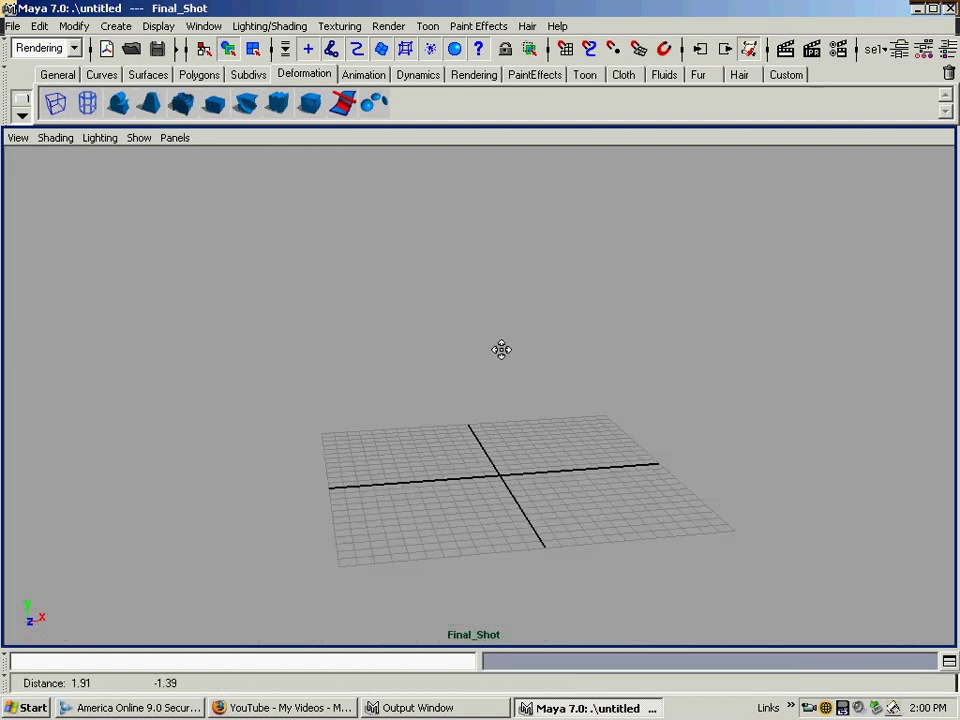
pyautogui.keyDown('alt'); pyautogui.moveTo(499, 347); pyautogui.dragTo(568, 409); pyautogui.keyUp('alt')
pyautogui.keyDown('alt'); pyautogui.moveTo(568, 409); pyautogui.dragTo(499, 407, button='middle'); pyautogui.keyUp('alt')
pyautogui.keyDown('alt'); pyautogui.moveTo(499, 407); pyautogui.dragTo(509, 405, button='right'); pyautogui.keyUp('alt')
pyautogui.keyDown('alt'); pyautogui.moveTo(509, 405); pyautogui.dragTo(559, 409); pyautogui.keyUp('alt')
pyautogui.keyDown('alt'); pyautogui.moveTo(560, 410); pyautogui.dragTo(546, 371, button='middle'); pyautogui.keyUp('alt')
pyautogui.scroll(3, 516, 377)
pyautogui.scroll(3, 550, 376)
pyautogui.keyDown('alt'); pyautogui.moveTo(549, 376); pyautogui.dragTo(549, 412, button='right'); pyautogui.keyUp('alt')
# Switch the viewport to the persp camera and examine where the Final_Shot camera sits relative to the grid.
pyautogui.click(175, 138)
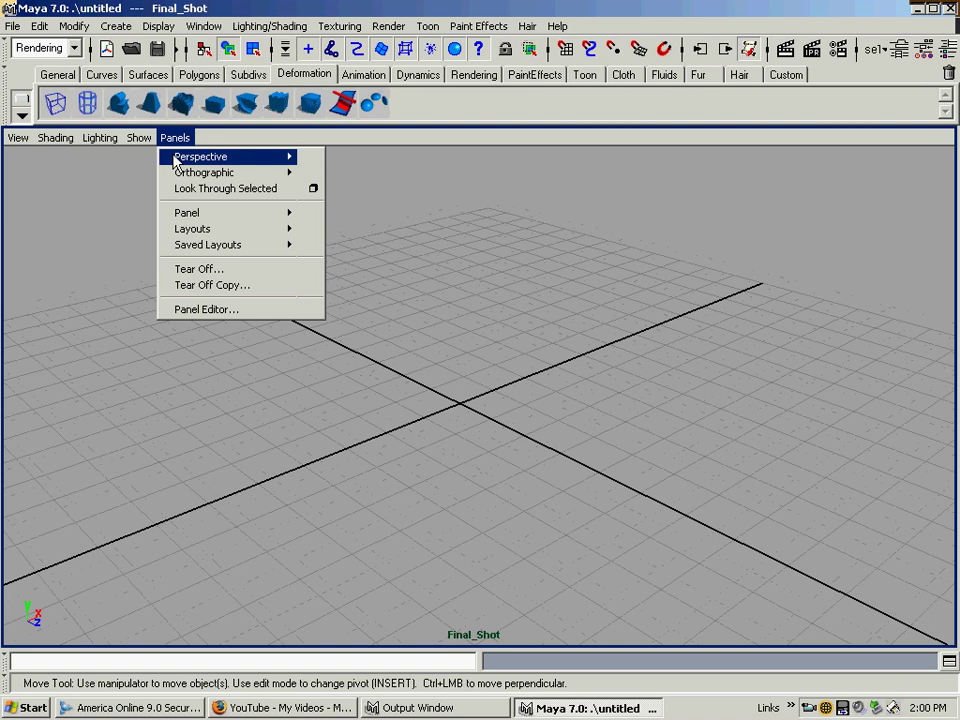
pyautogui.moveTo(172, 158)
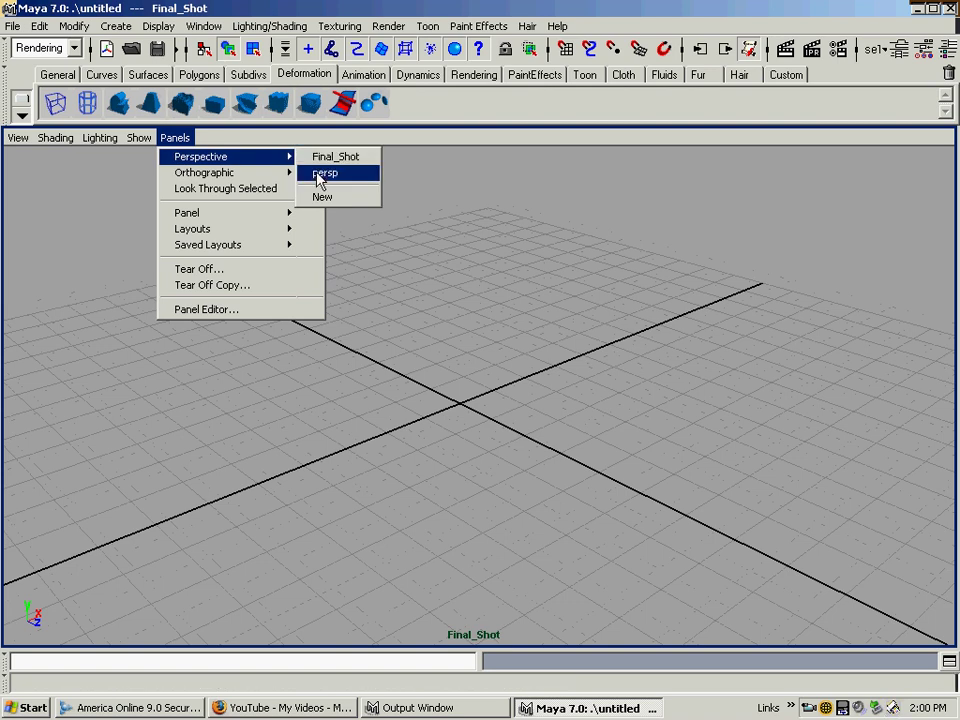
pyautogui.click(322, 174)
pyautogui.keyDown('alt'); pyautogui.moveTo(360, 317); pyautogui.dragTo(302, 321); pyautogui.keyUp('alt')
pyautogui.keyDown('alt'); pyautogui.moveTo(302, 321); pyautogui.dragTo(471, 354, button='right'); pyautogui.keyUp('alt')
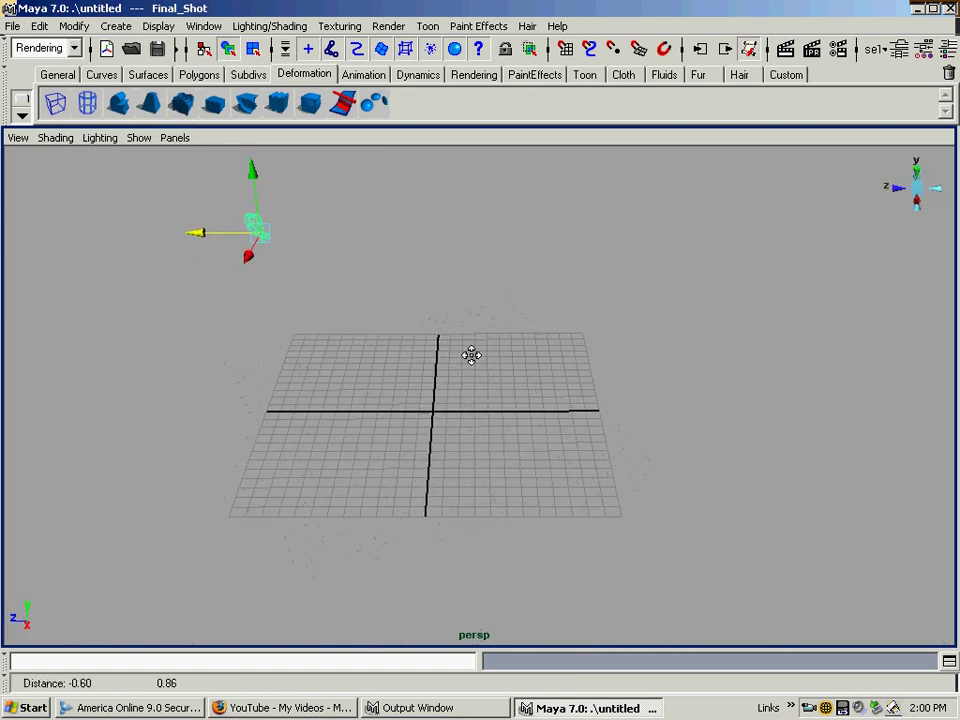
pyautogui.keyDown('alt'); pyautogui.moveTo(471, 354); pyautogui.dragTo(514, 313); pyautogui.keyUp('alt')
pyautogui.click(493, 338)
pyautogui.click(347, 284)
pyautogui.click(416, 316)
pyautogui.keyDown('alt'); pyautogui.moveTo(514, 313); pyautogui.dragTo(461, 274, button='right'); pyautogui.keyUp('alt')
pyautogui.keyDown('alt'); pyautogui.moveTo(461, 274); pyautogui.dragTo(197, 271); pyautogui.keyUp('alt')
pyautogui.click(197, 271)
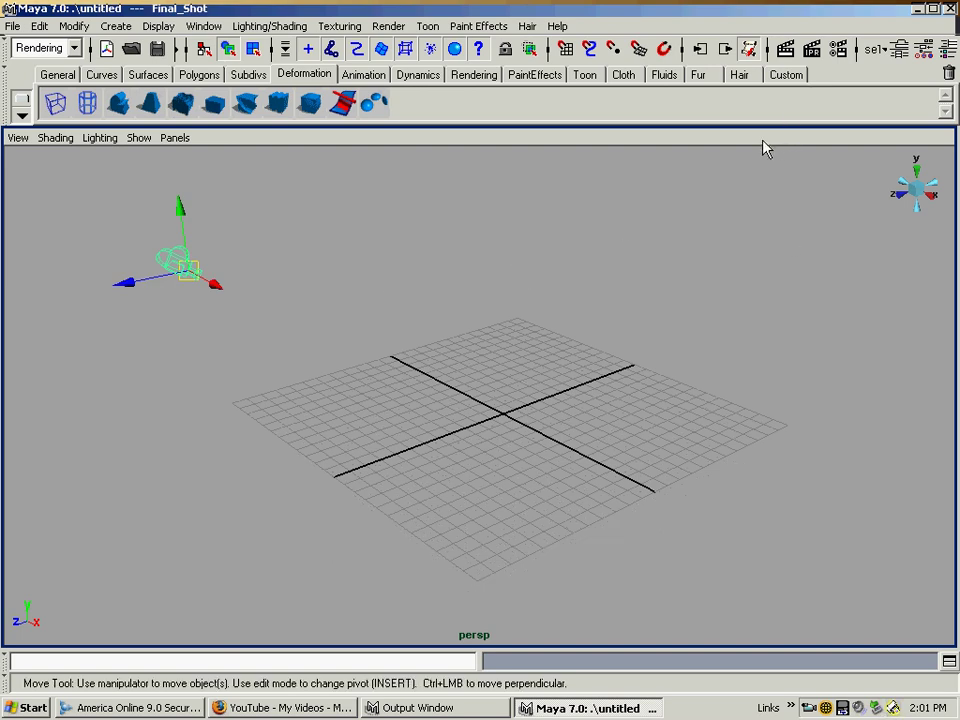
# Try moving the Final_Shot camera about 9 units in negative Z and undo the move.
pyautogui.click(338, 271)
pyautogui.click(193, 266)
pyautogui.moveTo(134, 280); pyautogui.dragTo(281, 254)
pyautogui.press('z')
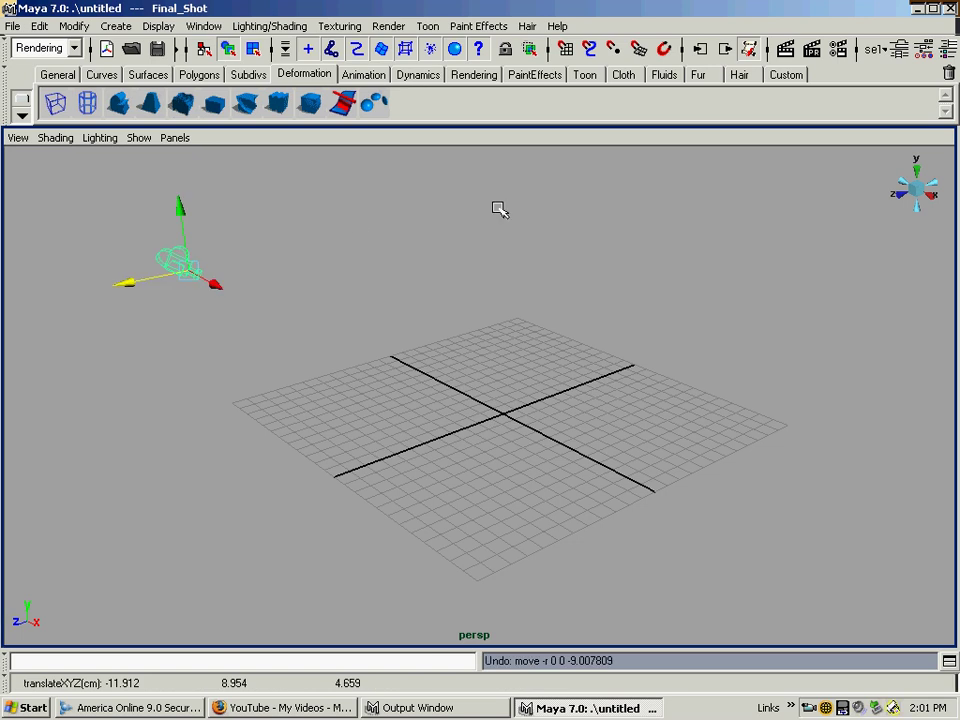
# Lock the Final_Shot camera's Translate, Rotate and Scale channels on all three axes.
pyautogui.click(901, 52)
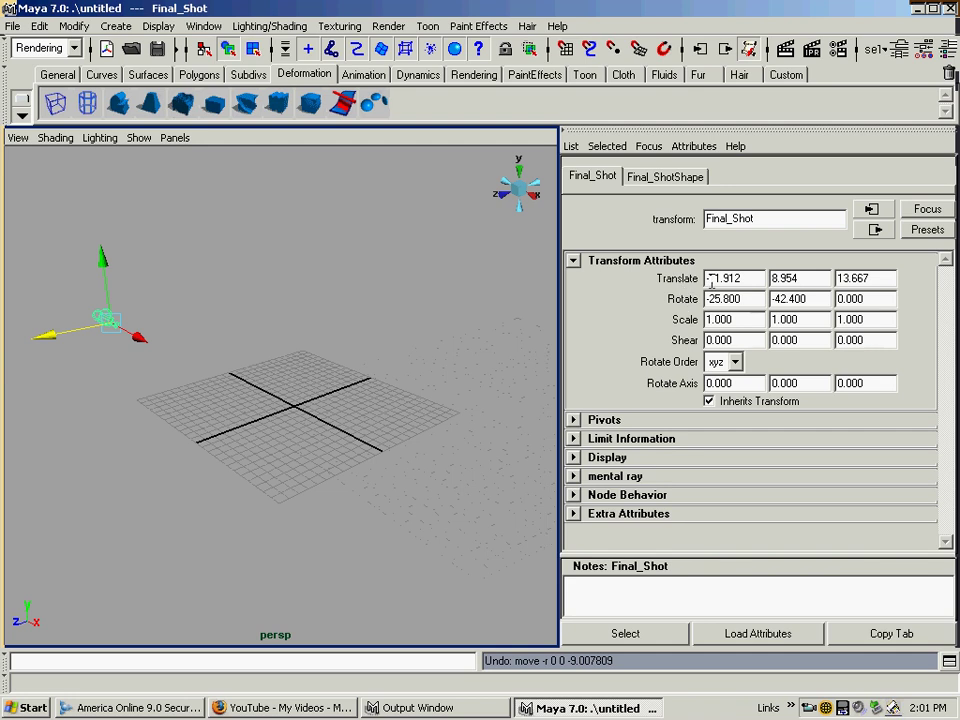
pyautogui.click(660, 176)
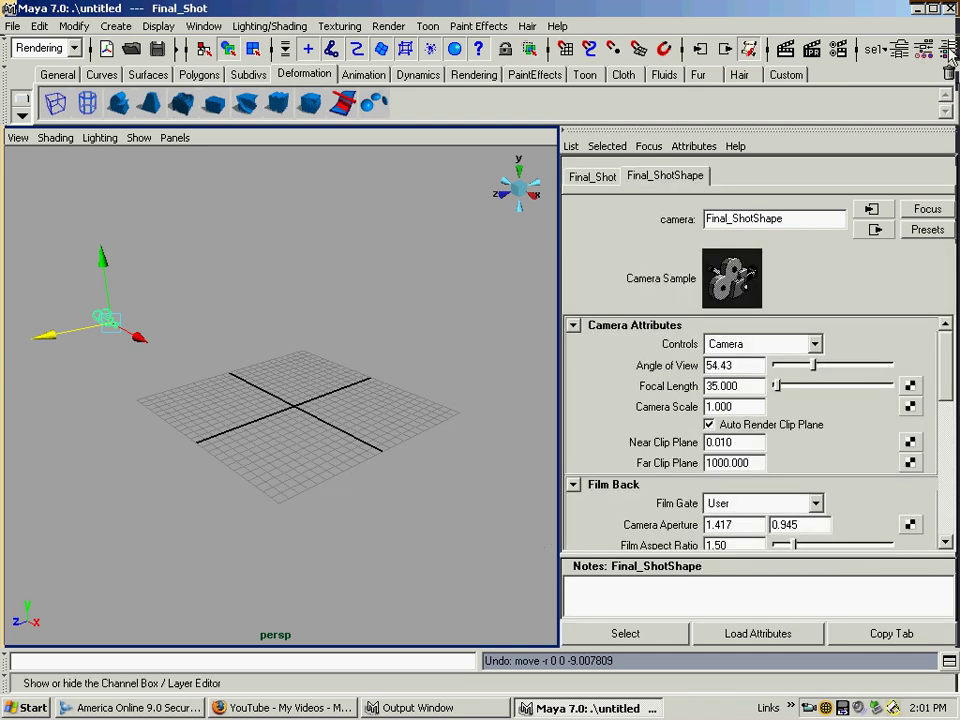
pyautogui.click(948, 50)
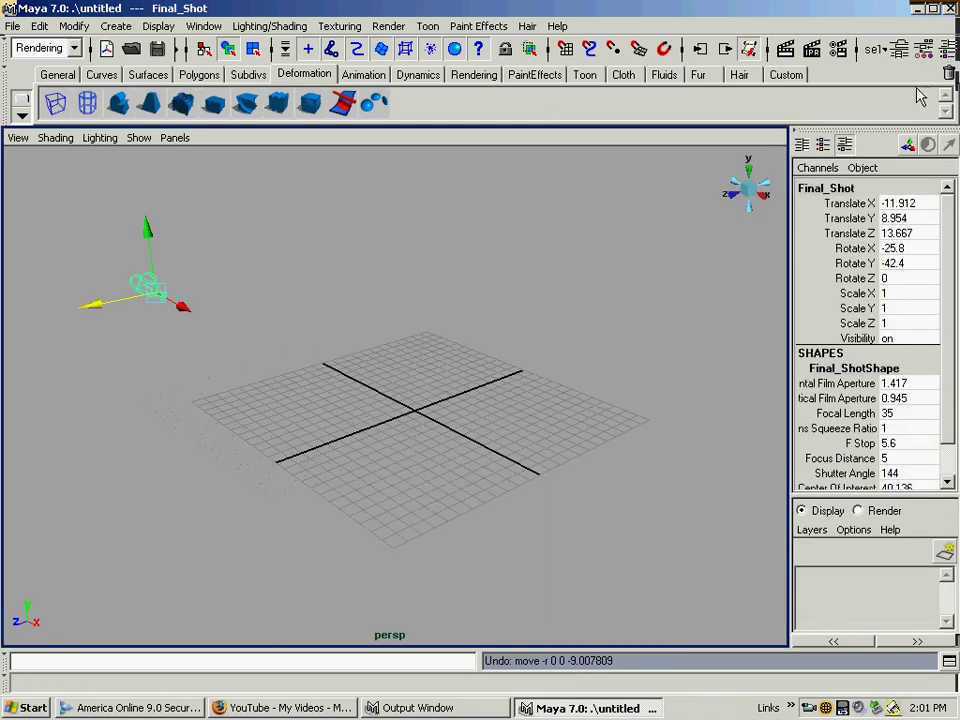
pyautogui.click(852, 205)
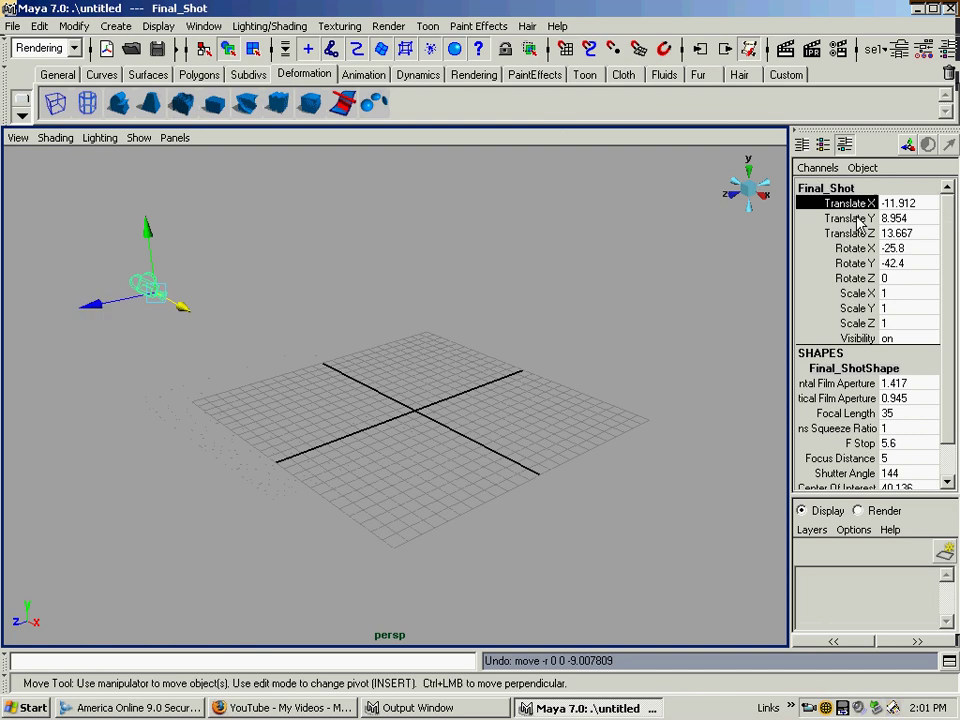
pyautogui.keyDown('shift'); pyautogui.click(853, 323); pyautogui.keyUp('shift')
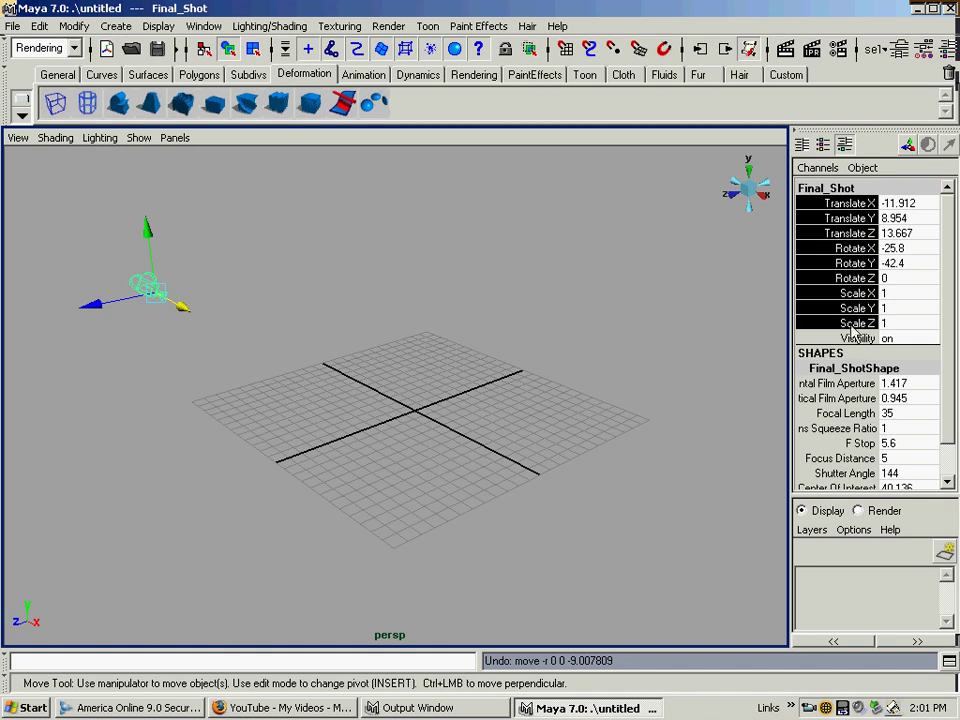
pyautogui.rightClick(846, 253)
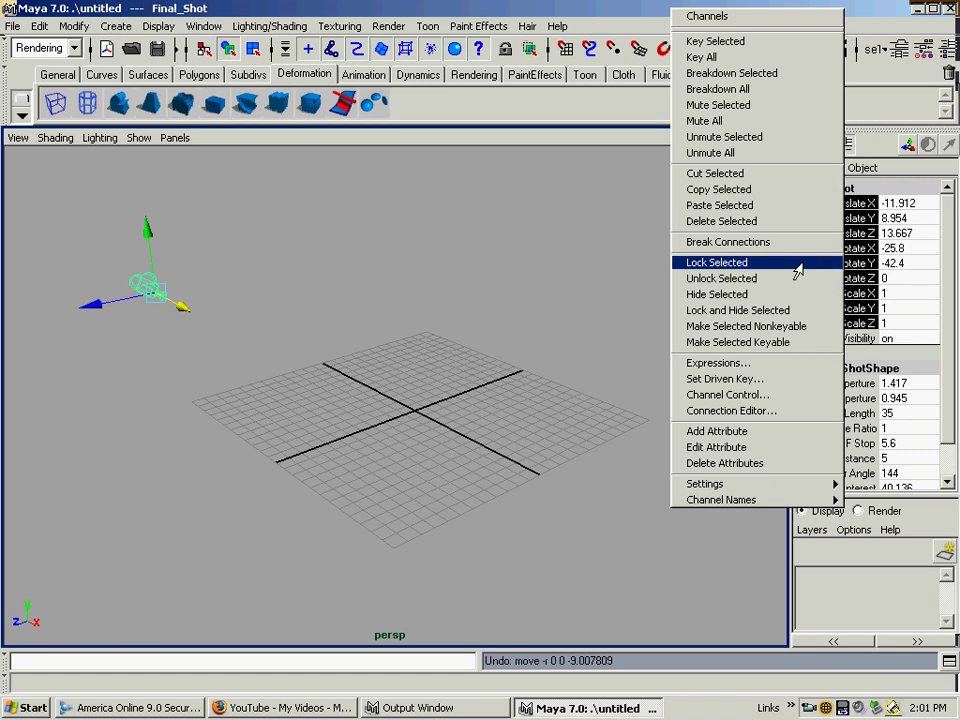
pyautogui.click(712, 274)
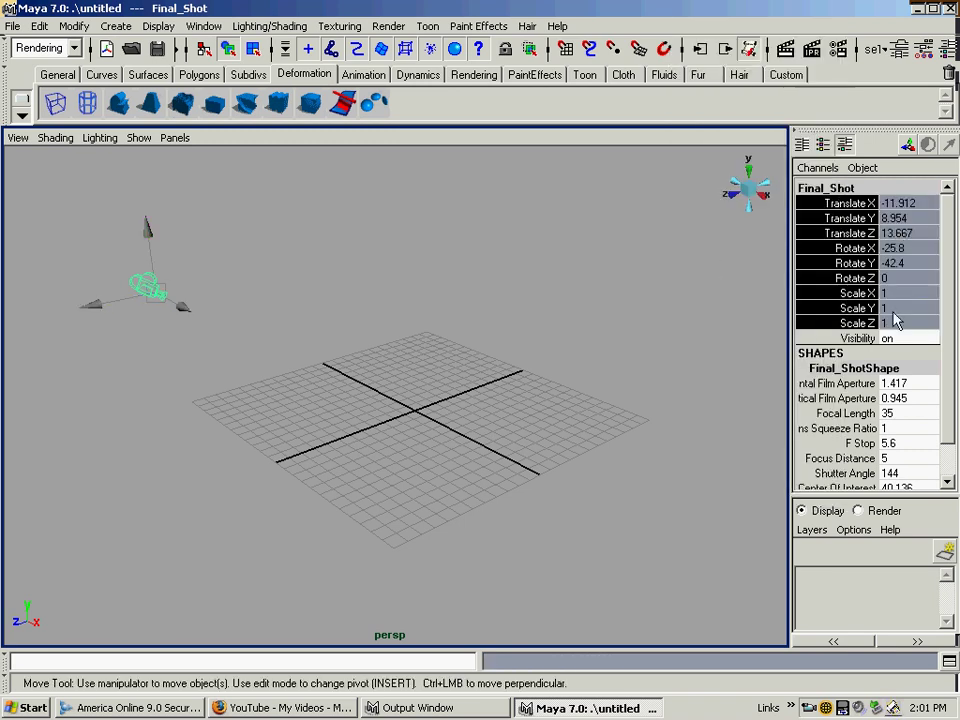
# Deselect and reselect the Final_Shot camera, and check its Rotate and Move manipulators with the channels locked.
pyautogui.keyDown('alt'); pyautogui.moveTo(333, 303); pyautogui.dragTo(316, 256); pyautogui.keyUp('alt')
pyautogui.click(287, 208)
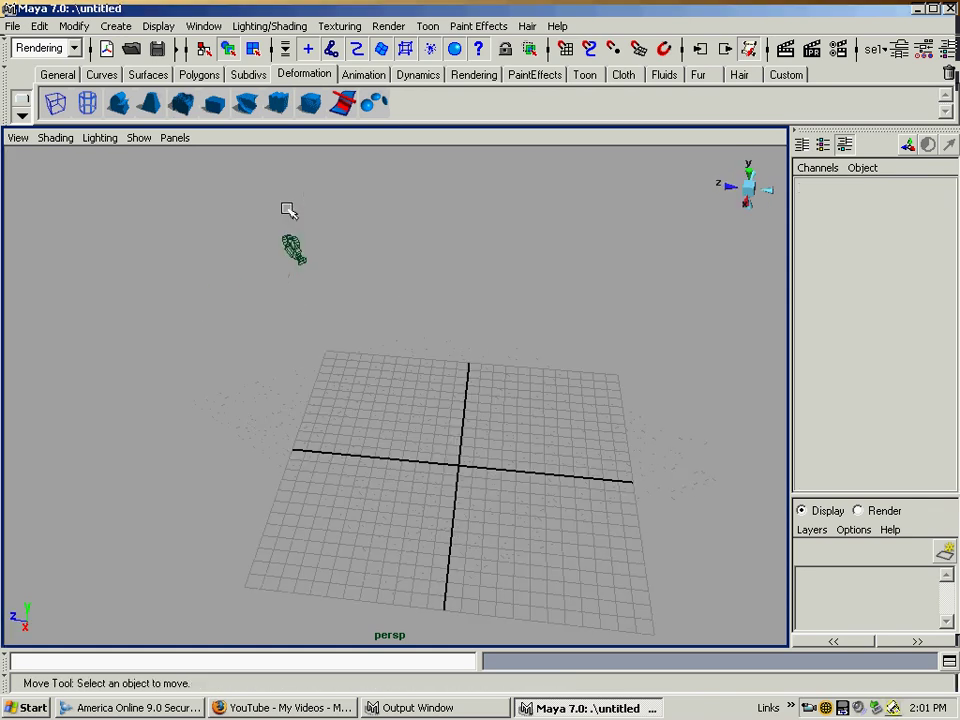
pyautogui.click(293, 249)
pyautogui.click(246, 257)
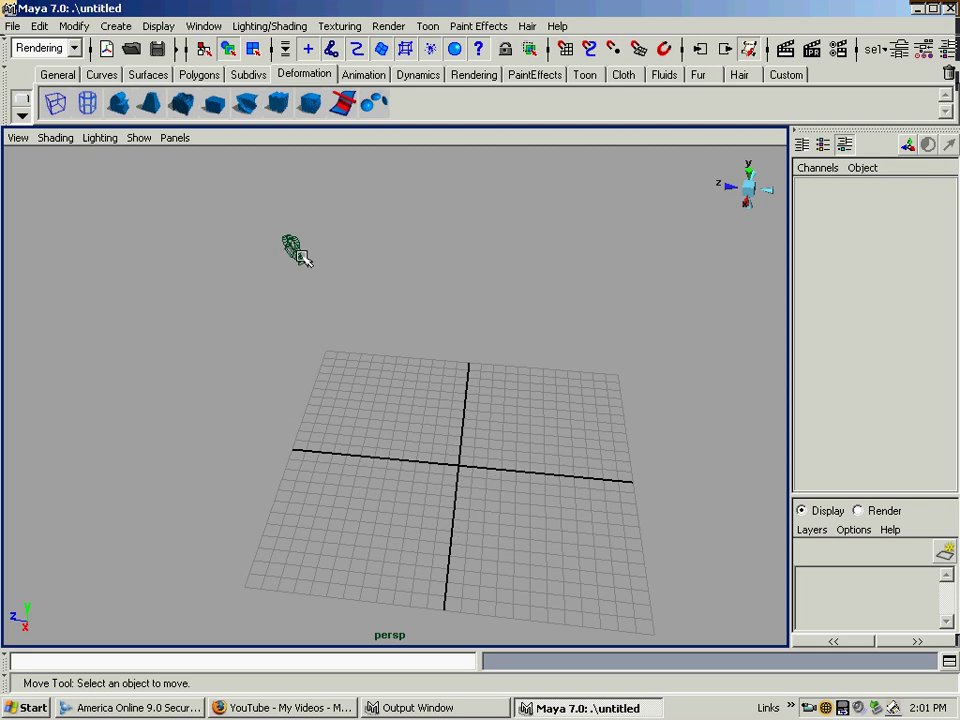
pyautogui.click(292, 255)
pyautogui.press('e')
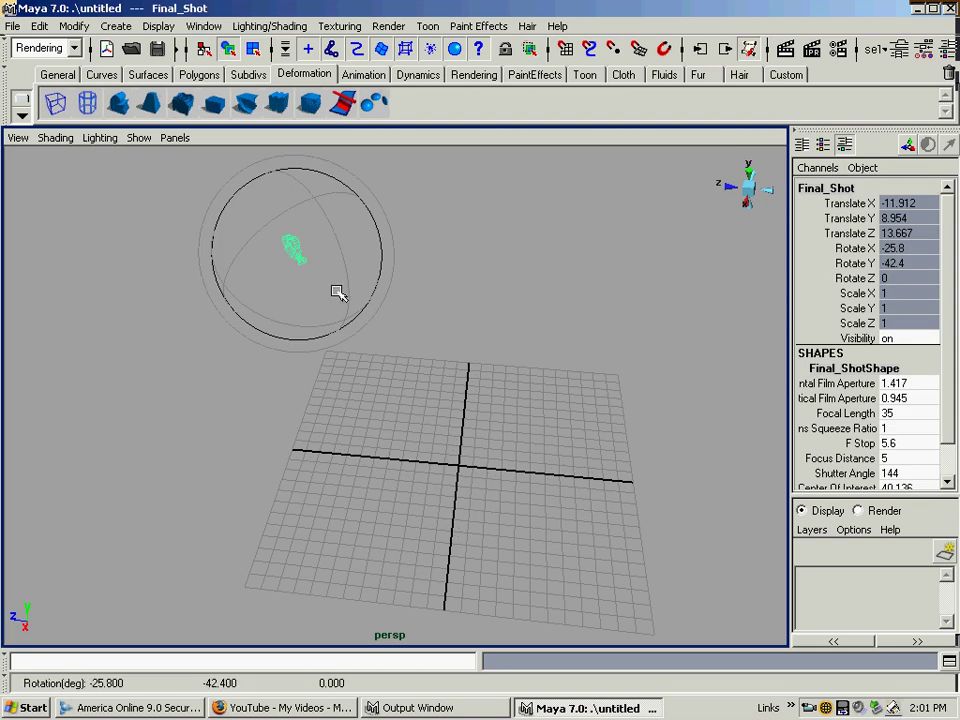
pyautogui.press('w')
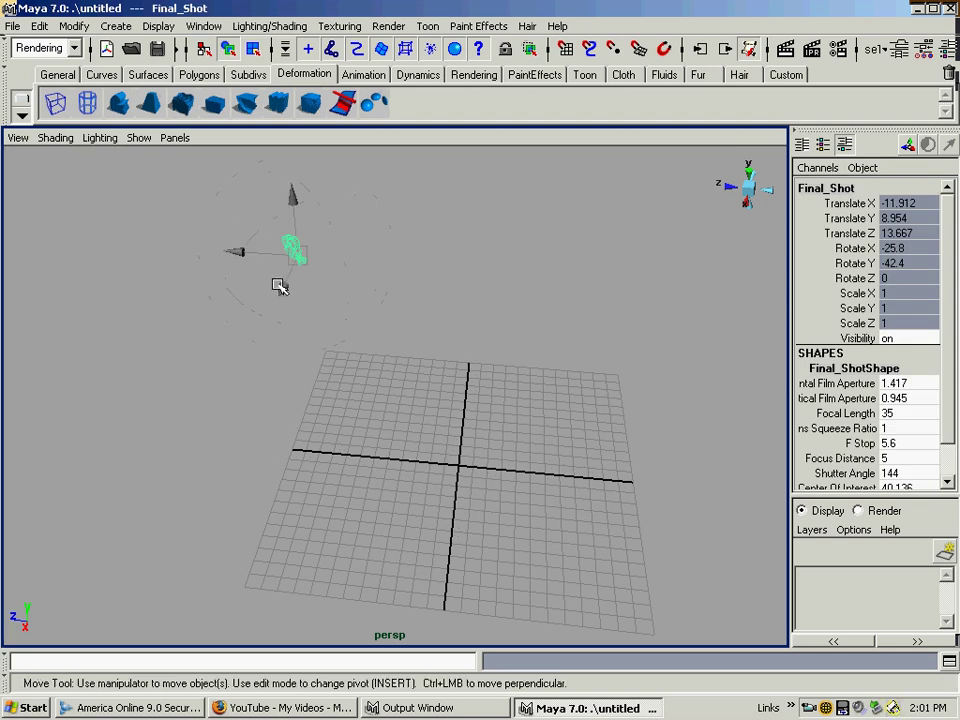
# Select the Final_Shot camera's Translate, Rotate and Scale channels again and show the lock and unlock commands for them.
pyautogui.click(858, 204)
pyautogui.keyDown('shift'); pyautogui.click(800, 323); pyautogui.keyUp('shift')
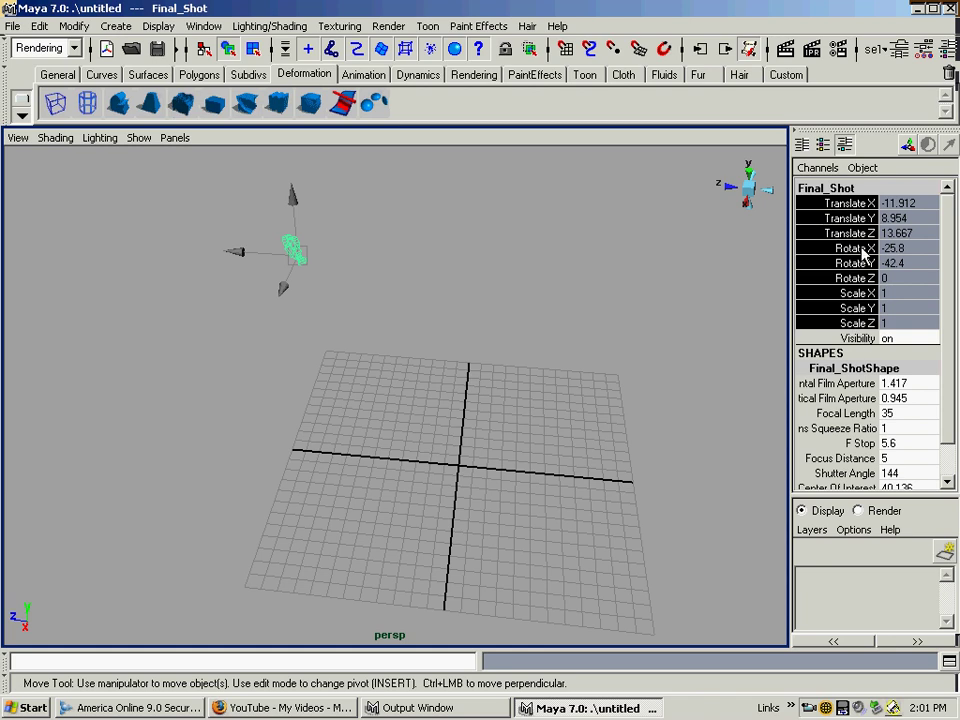
pyautogui.moveTo(863, 254); pyautogui.dragTo(716, 266, button='right')
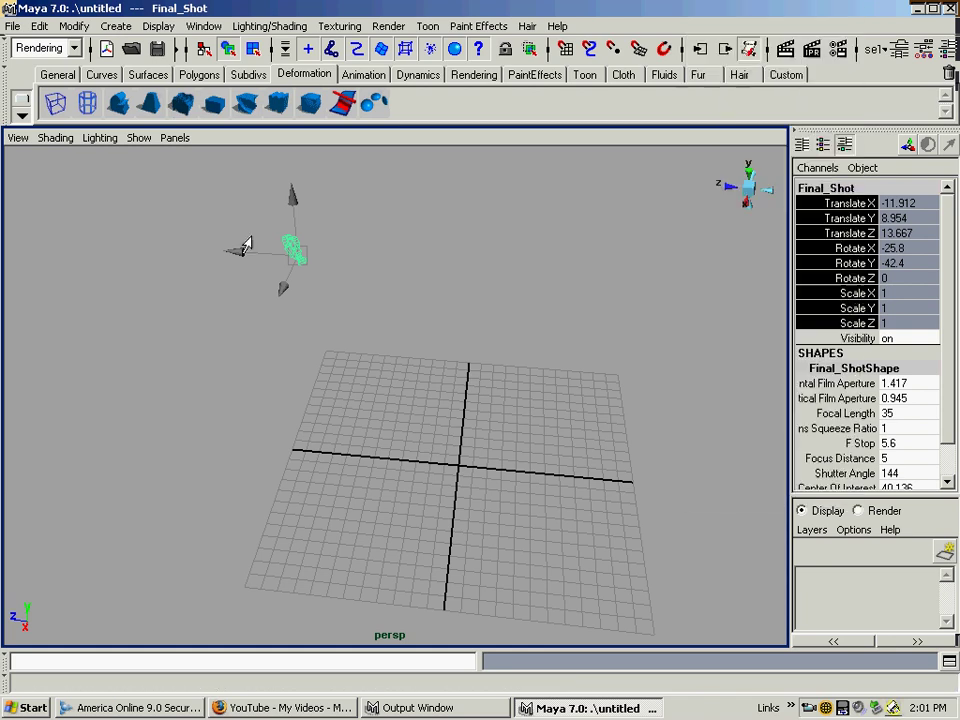
# Try moving the unlocked Final_Shot camera about 0.5 units in positive Z, and undo the move and the unlocking.
pyautogui.moveTo(237, 251)
pyautogui.mouseDown()
pyautogui.moveTo(499, 266)
pyautogui.moveTo(253, 249)
pyautogui.mouseUp()
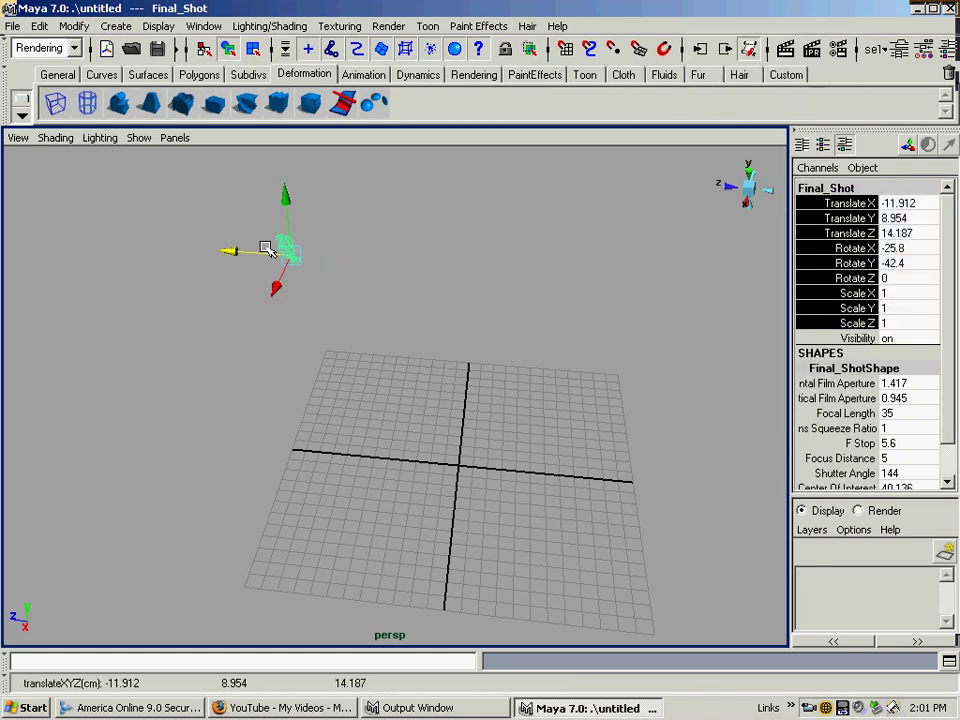
pyautogui.hotkey('ctrl', 'z')
pyautogui.hotkey('ctrl', 'z')
# Deselect and reselect the Final_Shot camera, and examine its manipulator, locked transform channels and camera shape attributes.
pyautogui.click(499, 259)
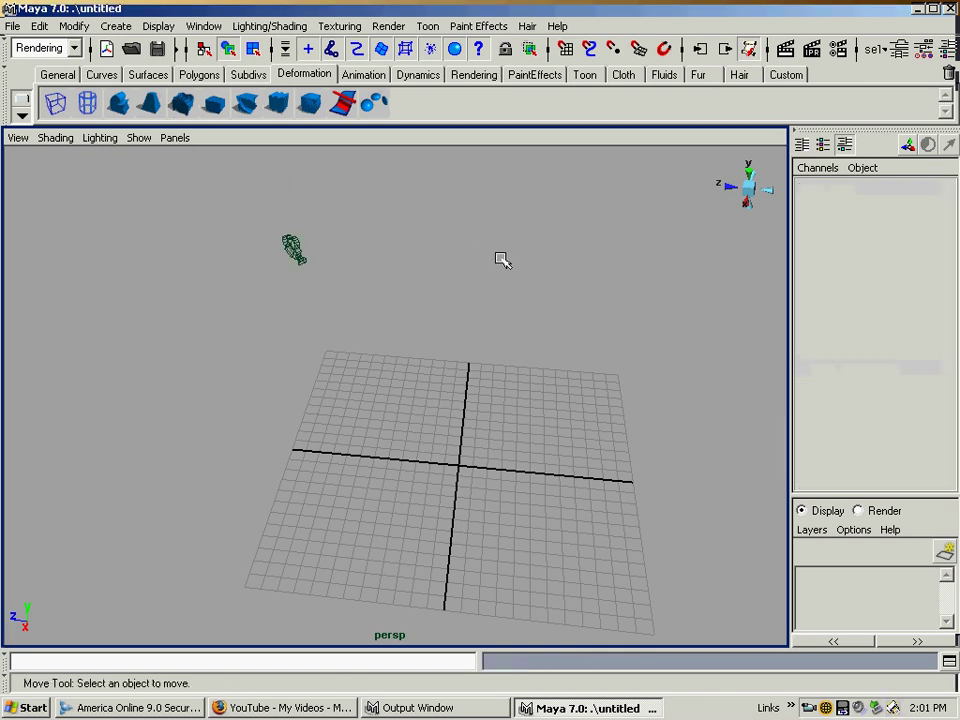
pyautogui.click(294, 251)
pyautogui.keyDown('alt'); pyautogui.moveTo(377, 308); pyautogui.dragTo(321, 366, button='middle'); pyautogui.keyUp('alt')
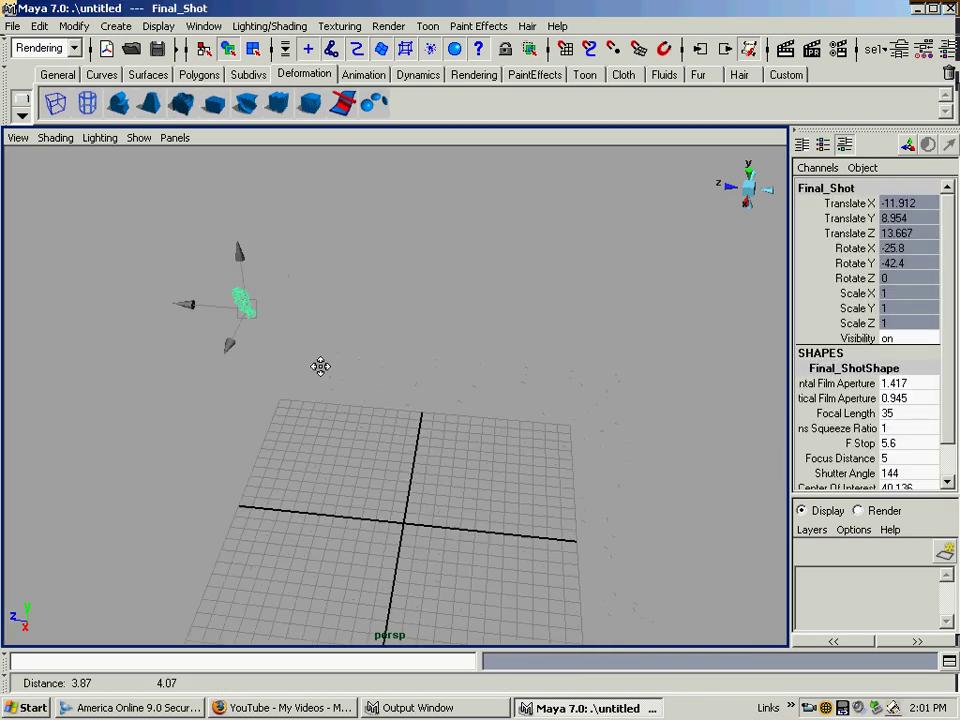
pyautogui.keyDown('alt'); pyautogui.moveTo(321, 366); pyautogui.dragTo(550, 366); pyautogui.keyUp('alt')
pyautogui.keyDown('alt'); pyautogui.moveTo(534, 338); pyautogui.dragTo(534, 307, button='middle'); pyautogui.keyUp('alt')
pyautogui.keyDown('alt'); pyautogui.moveTo(523, 334); pyautogui.dragTo(470, 314); pyautogui.keyUp('alt')
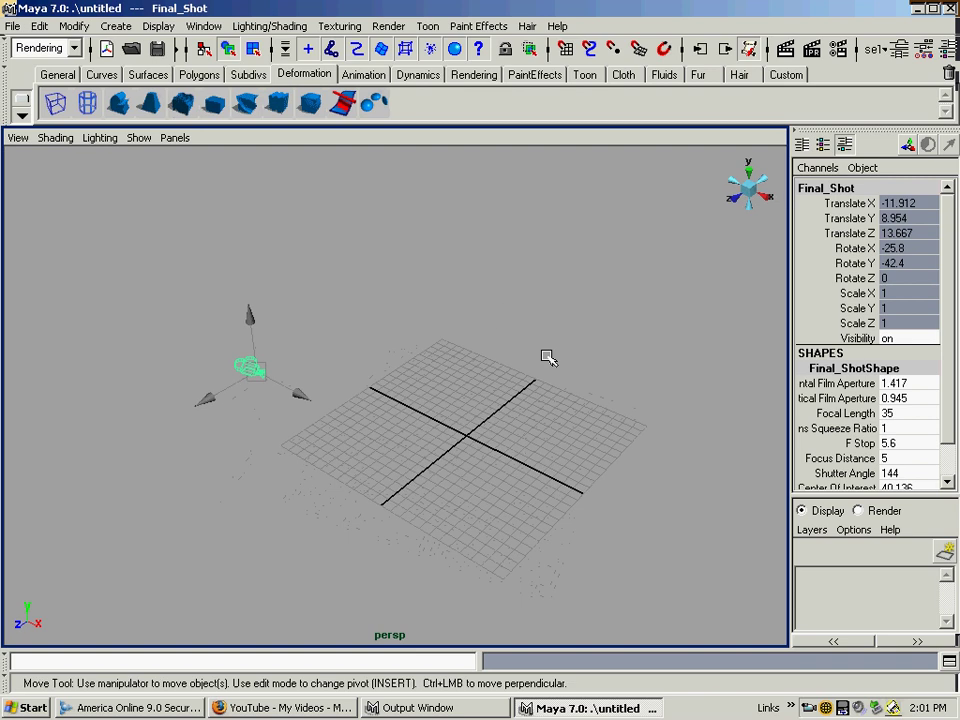
pyautogui.keyDown('alt'); pyautogui.moveTo(564, 346); pyautogui.dragTo(562, 312, button='middle'); pyautogui.keyUp('alt')
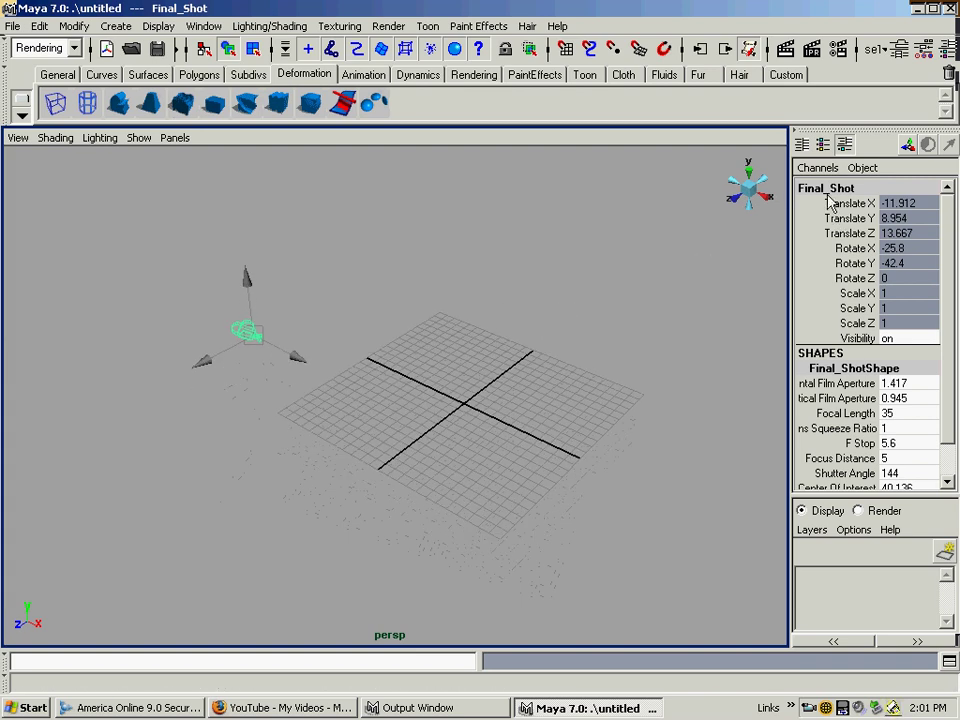
pyautogui.moveTo(946, 240); pyautogui.dragTo(956, 318)
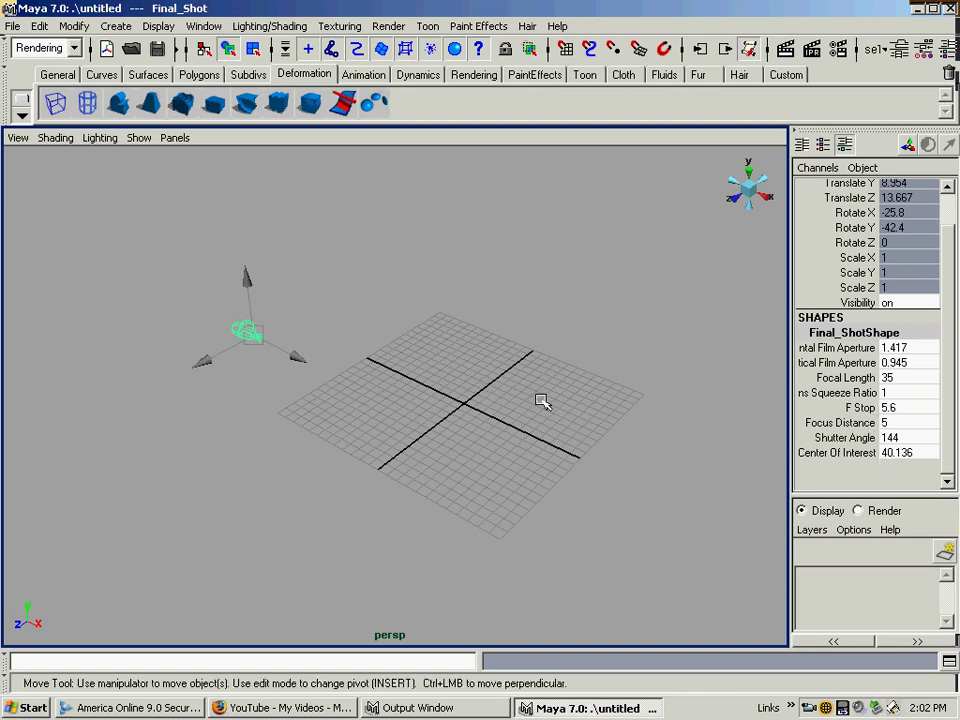
# Switch the perspective view to look through the selected Final_Shot camera.
pyautogui.keyDown('alt'); pyautogui.moveTo(542, 401); pyautogui.dragTo(565, 388, button='middle'); pyautogui.keyUp('alt')
pyautogui.scroll(2, 565, 388)
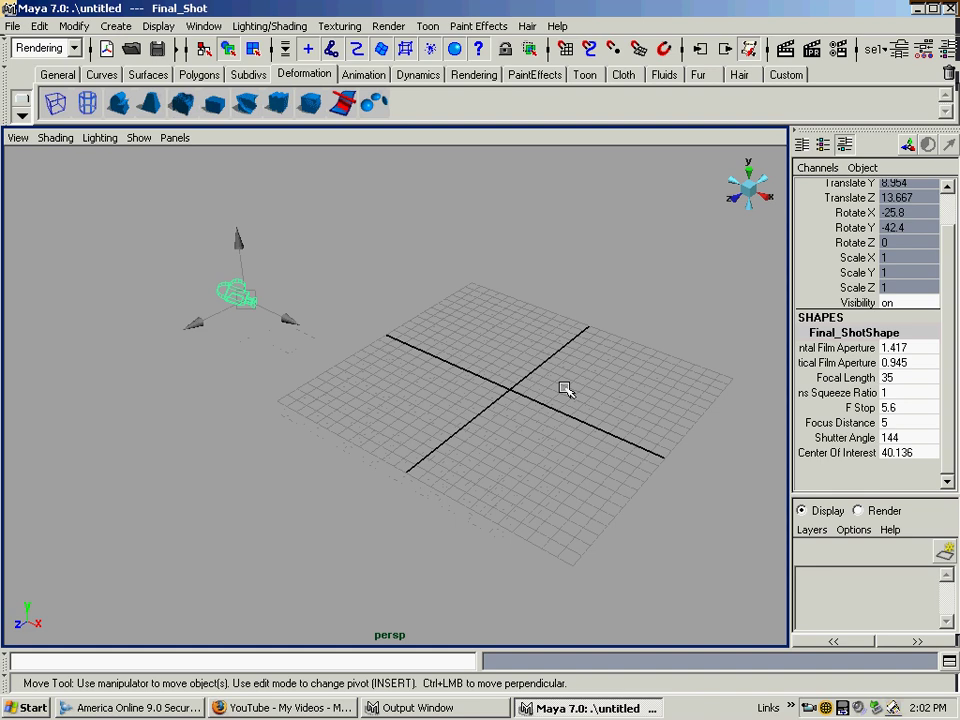
pyautogui.keyDown('alt'); pyautogui.moveTo(450, 343); pyautogui.dragTo(392, 339, button='middle'); pyautogui.keyUp('alt')
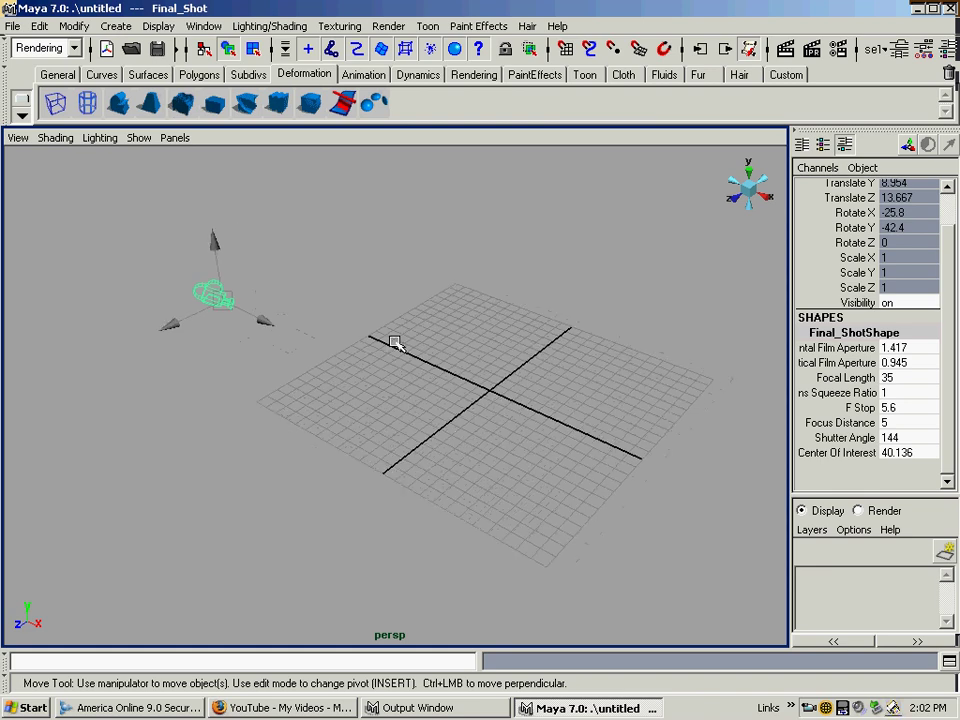
pyautogui.click(139, 138)
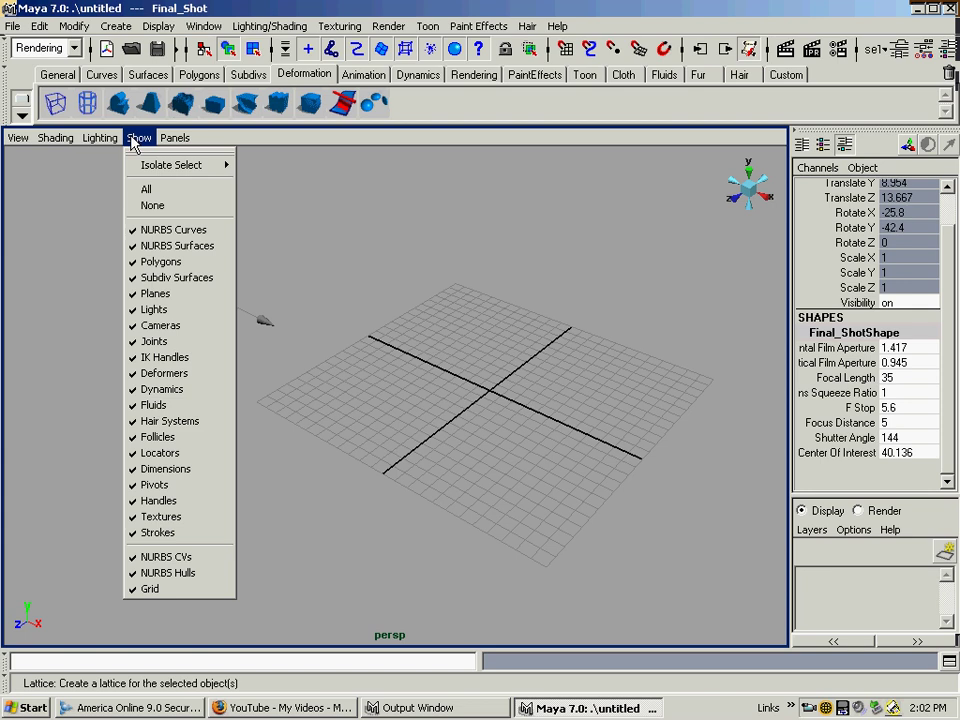
pyautogui.moveTo(165, 138)
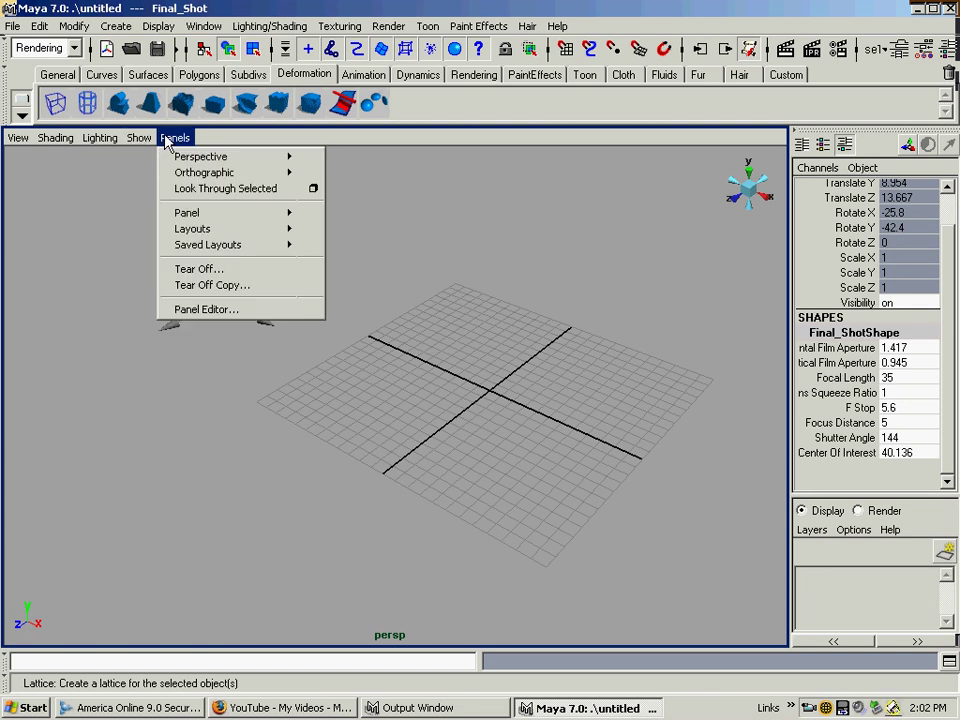
pyautogui.click(210, 189)
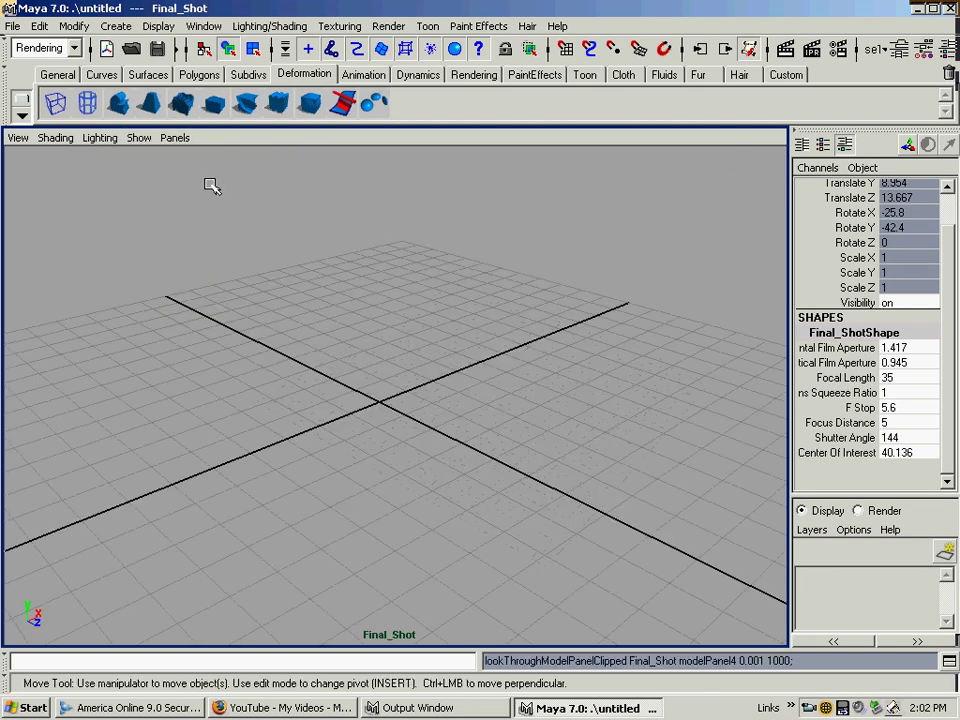